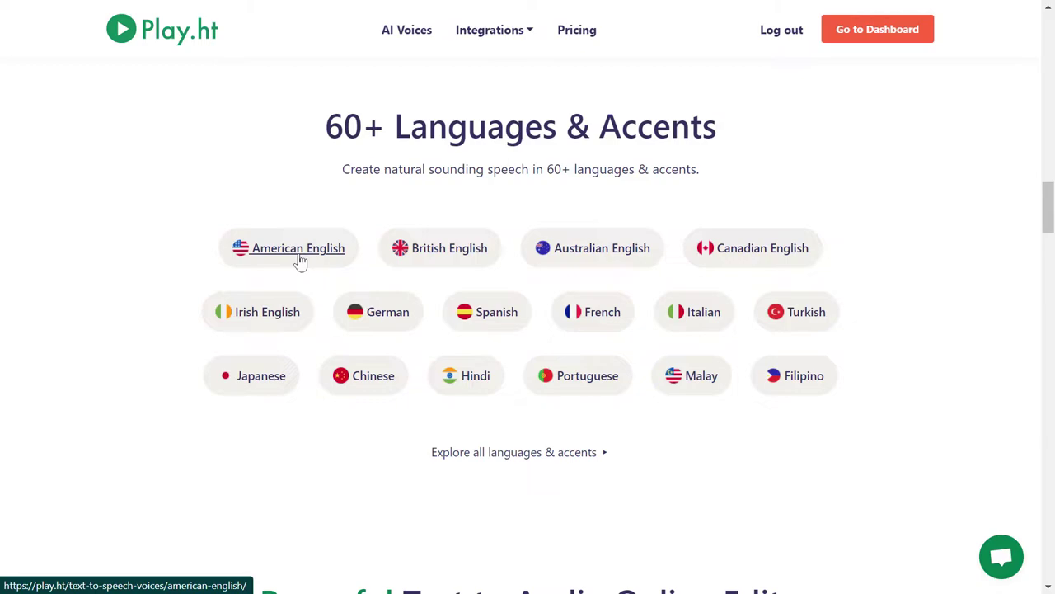
Look through the languages and accents section and the online editor demo on the Play.ht homepage.
scroll(466, 271, down, 4)
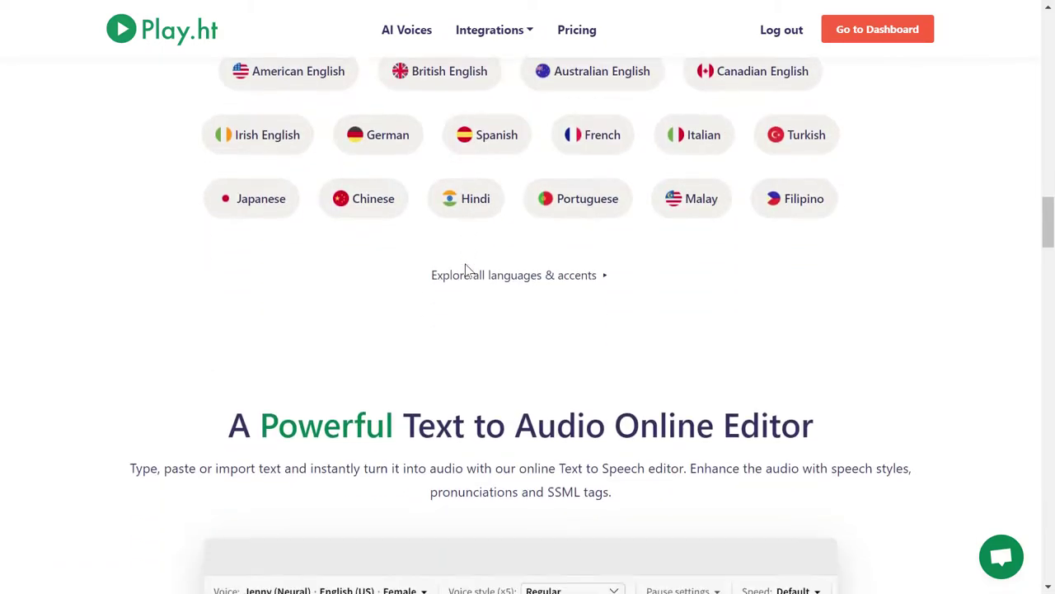
scroll(480, 262, down, 3)
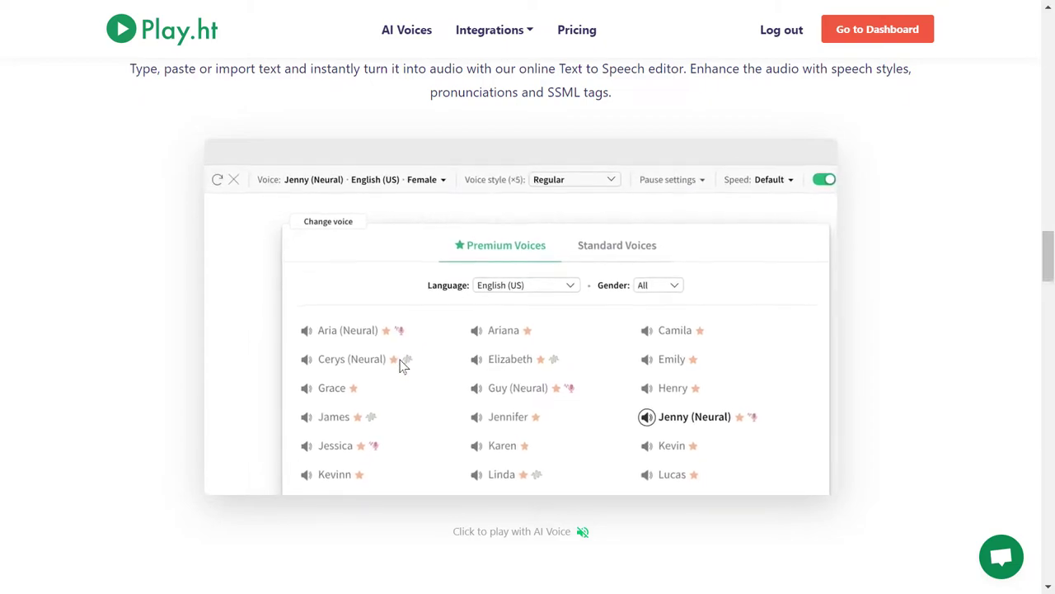
scroll(401, 365, down, 3)
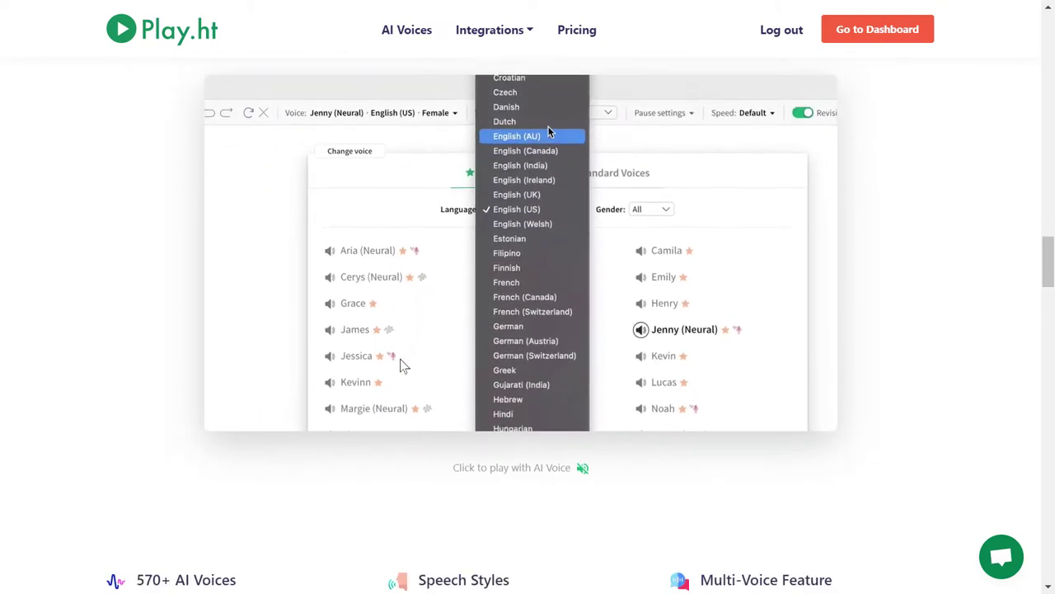
scroll(401, 360, down, 2)
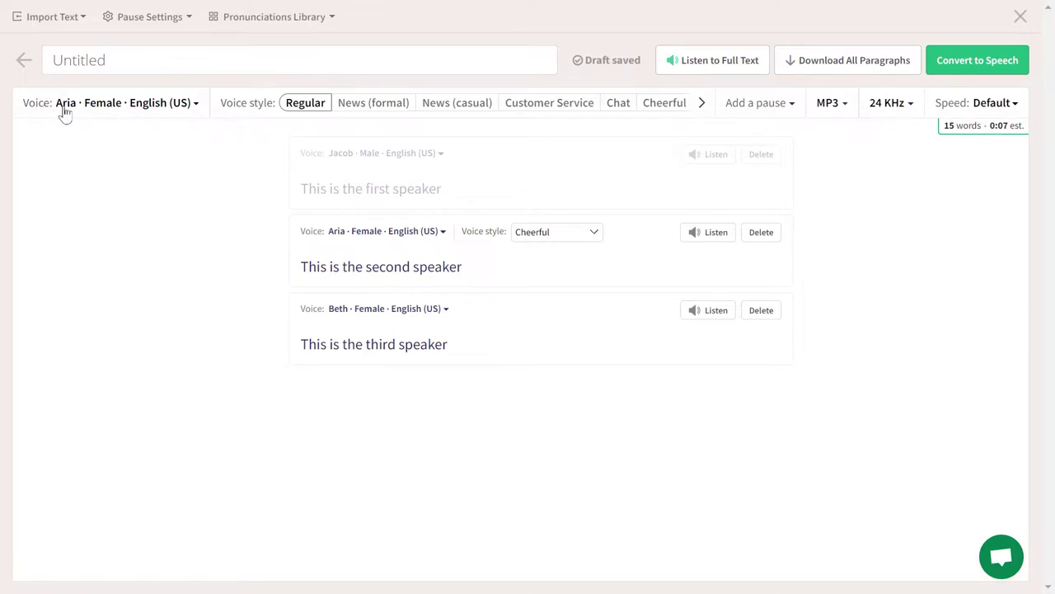
Open the voice selection for the text, compare the Standard and Premium voices, and select the Premium voice Jenny.
click(103, 113)
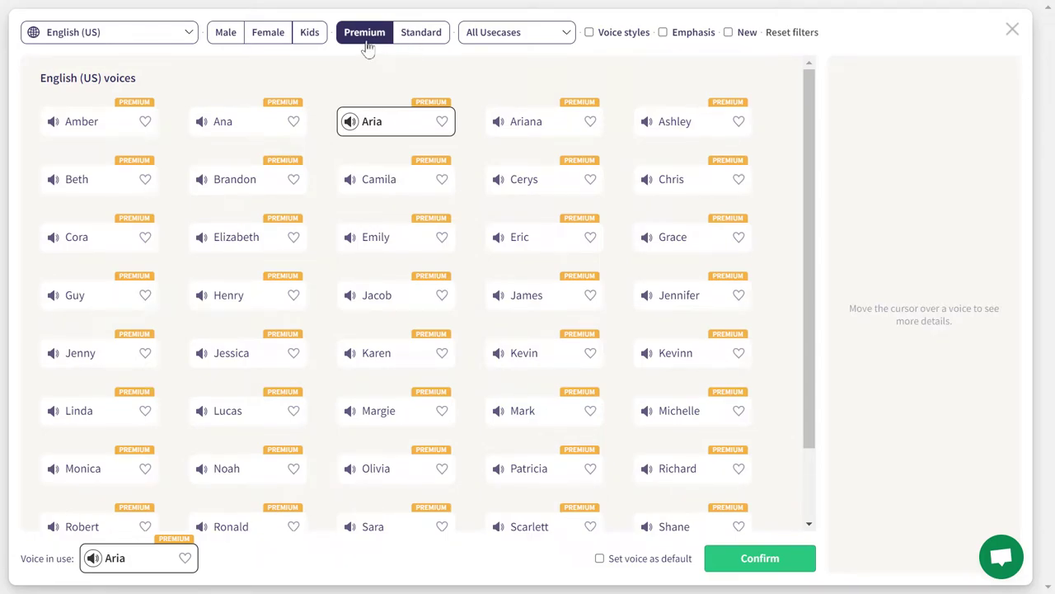
click(421, 39)
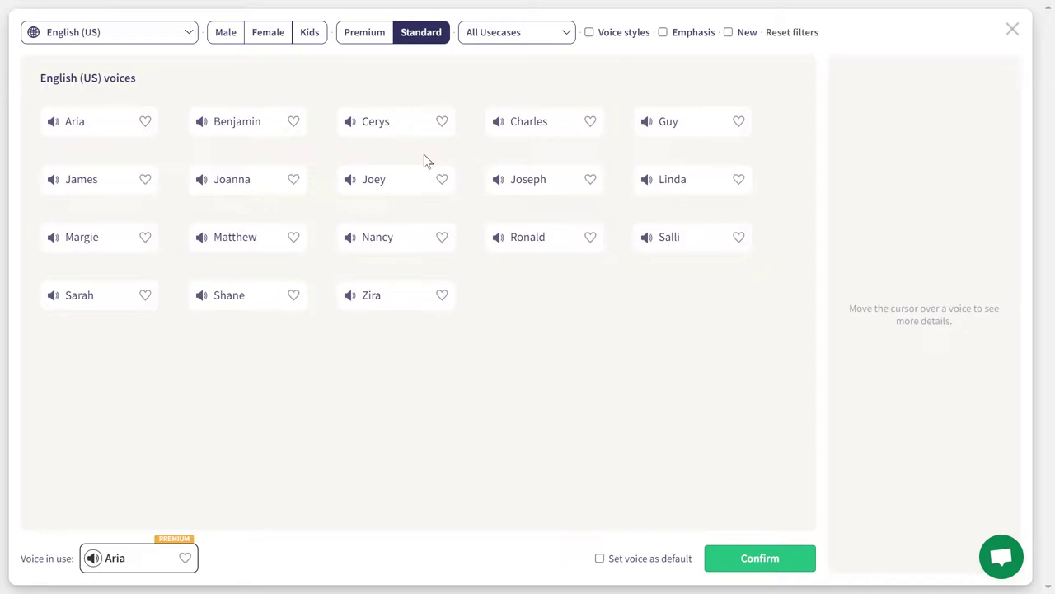
click(375, 39)
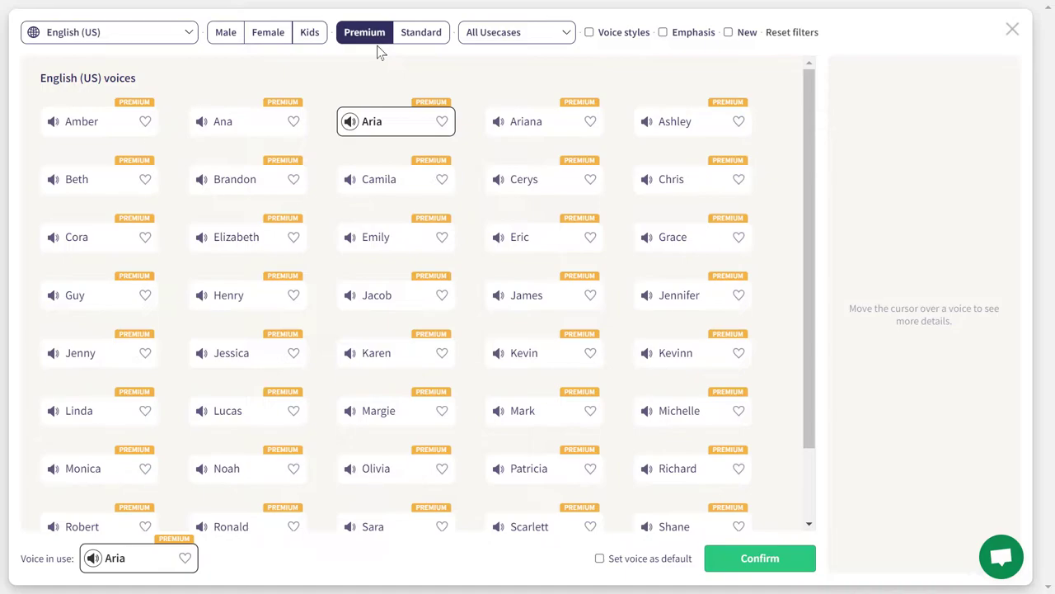
mouse_move(409, 141)
click(91, 367)
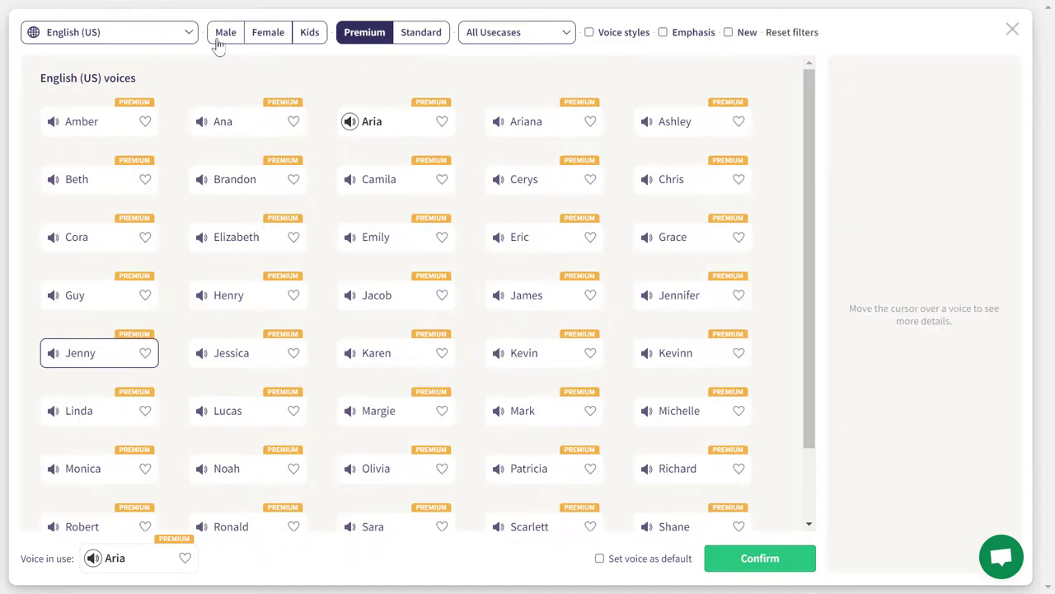
Look through the available languages and English accents in the voice selection, keeping English (US).
click(107, 32)
scroll(135, 119, down, 15)
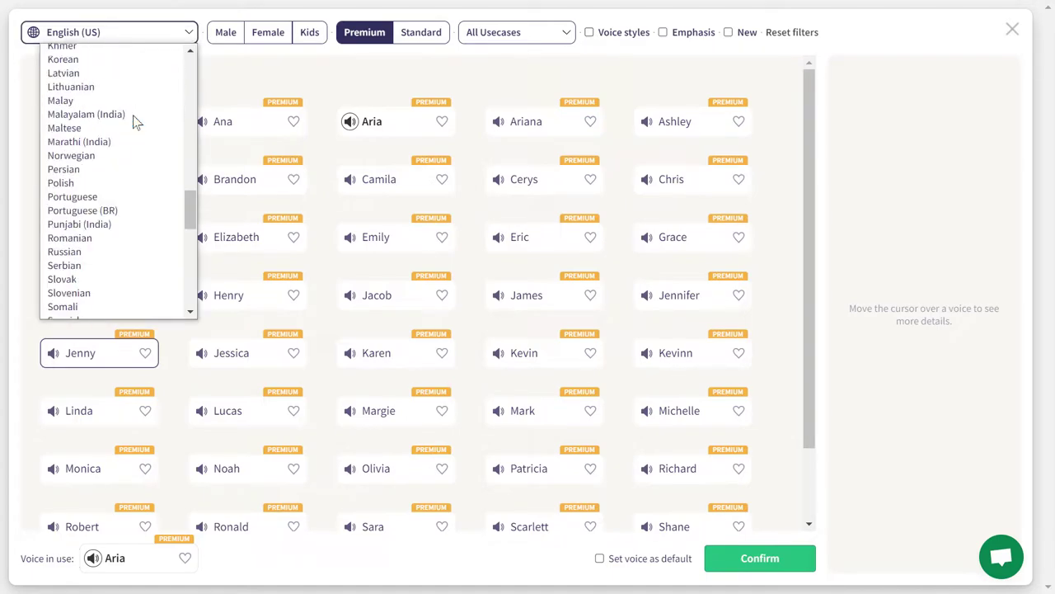
scroll(136, 124, down, 2)
scroll(134, 145, up, 20)
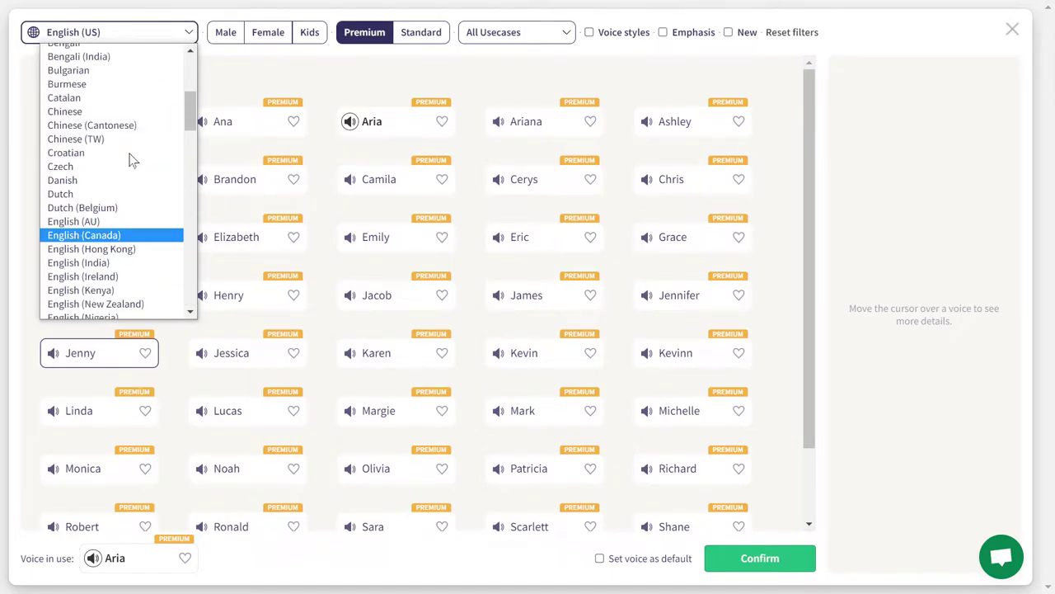
scroll(138, 147, down, 8)
scroll(160, 146, up, 2)
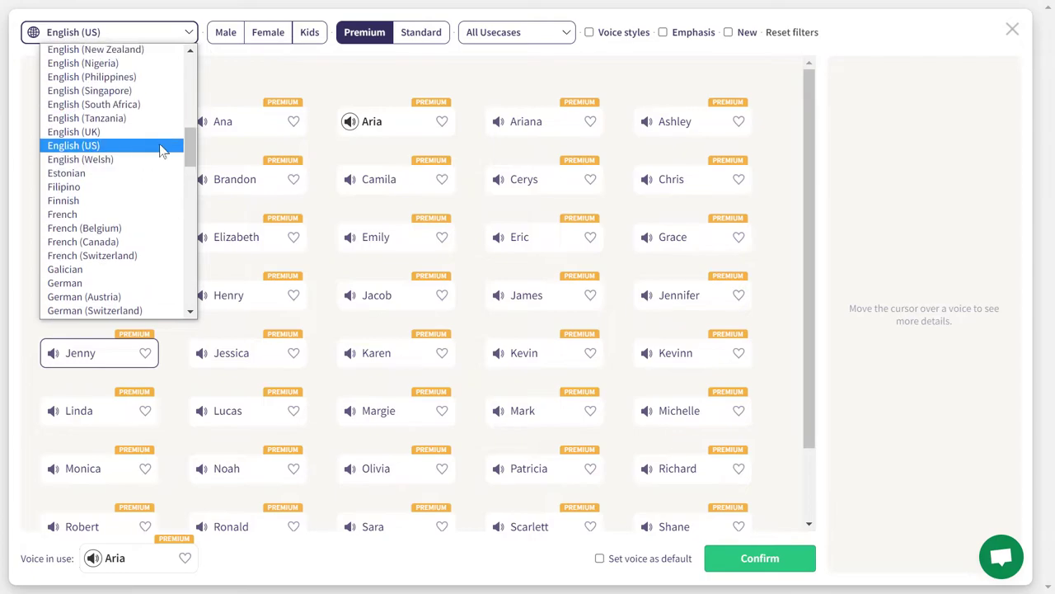
scroll(190, 132, up, 3)
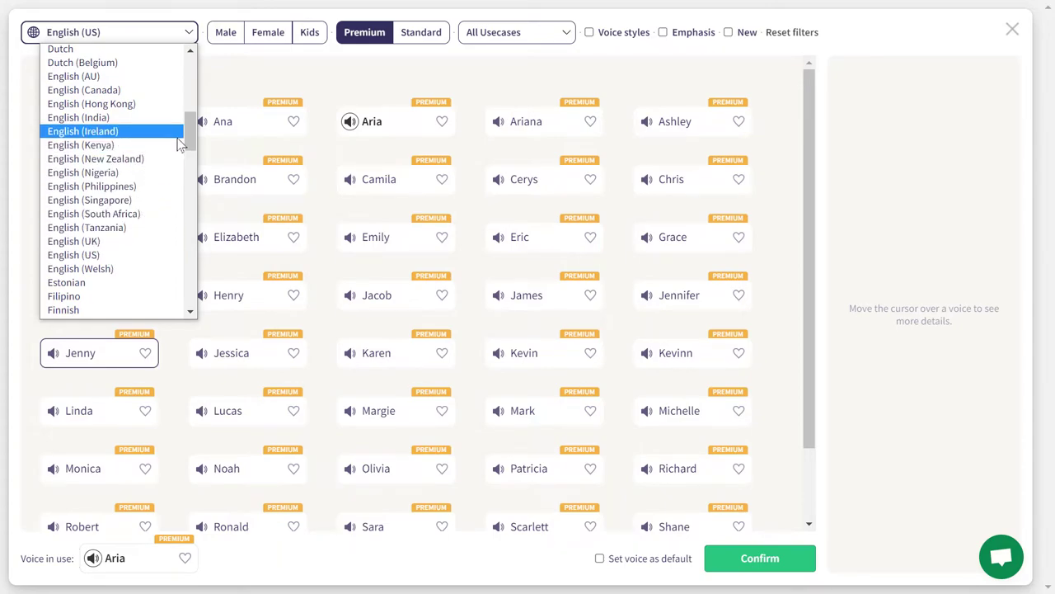
click(226, 91)
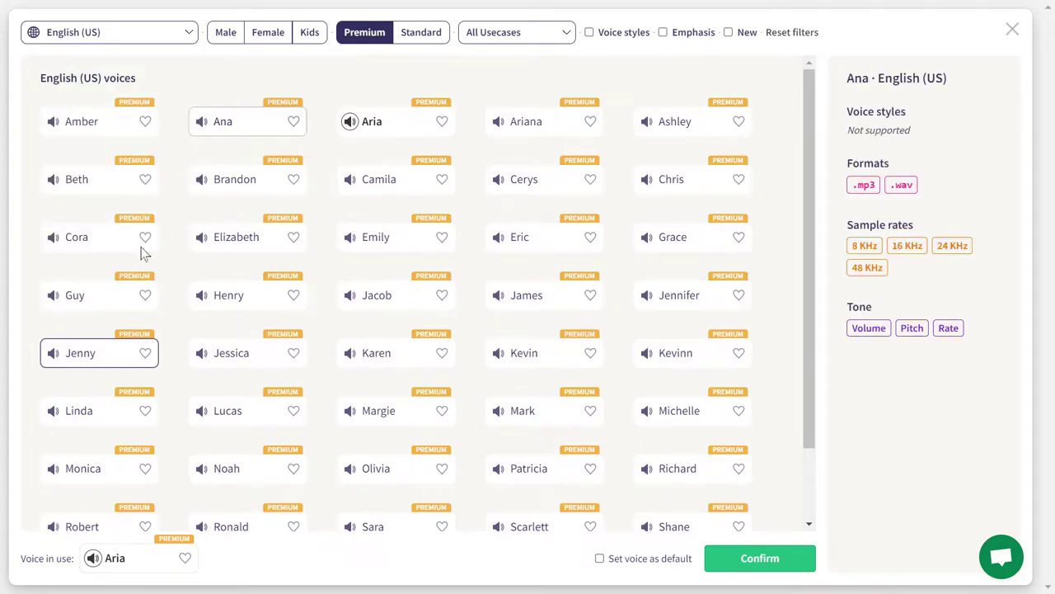
Preview the Jenny voice sample and confirm Jenny as the voice for the text.
click(53, 354)
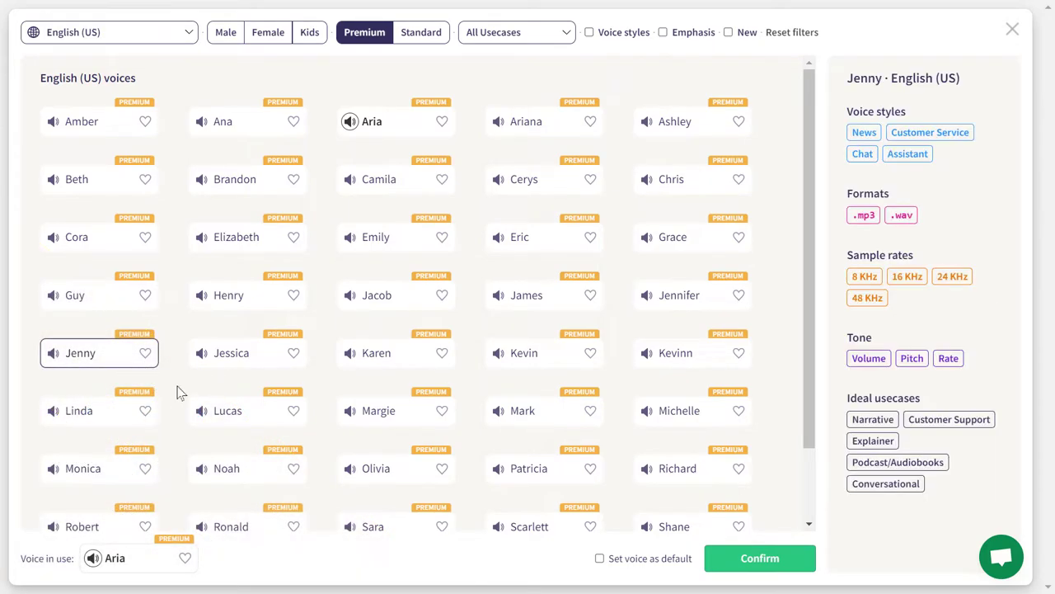
click(752, 568)
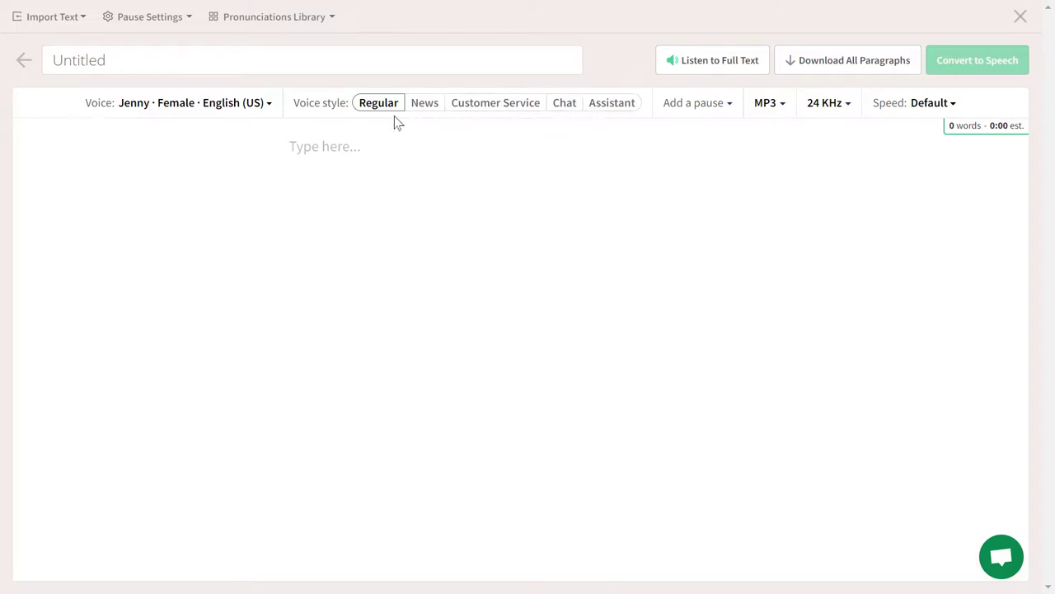
Enter the paragraph "This is a test voice from Jenny." and listen to it in the Regular style.
text(This is a te)
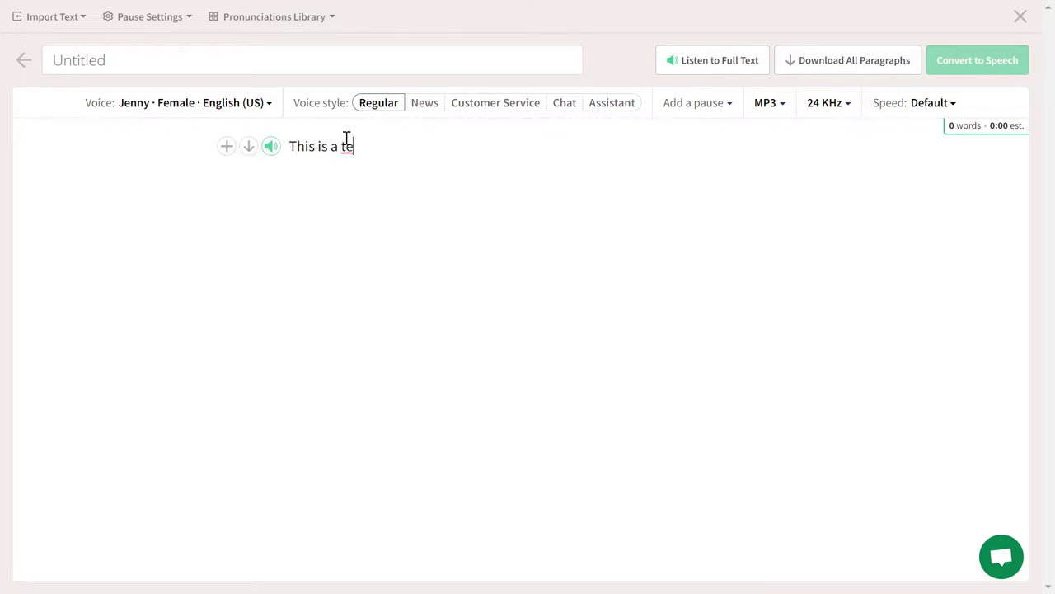
text(st voice from Jenny.)
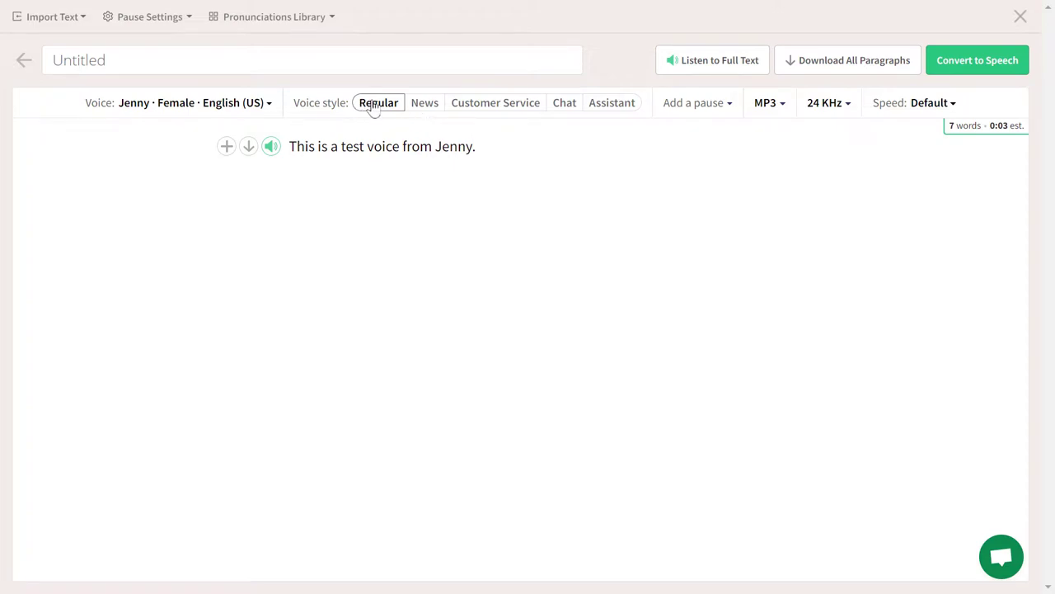
click(270, 148)
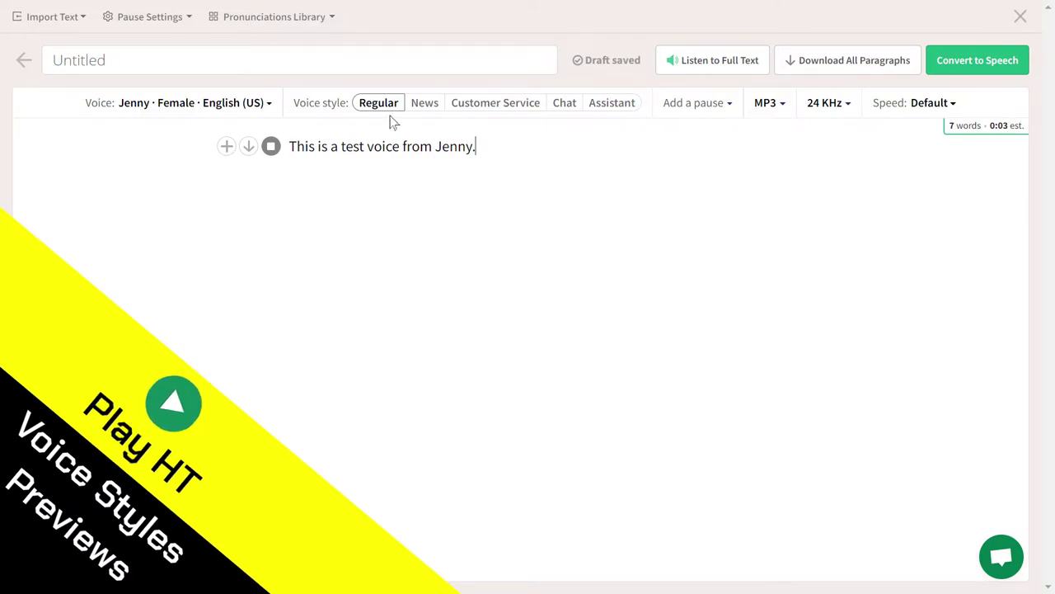
Try the Chat voice style, switch to Customer Service, and listen to the paragraph.
click(567, 106)
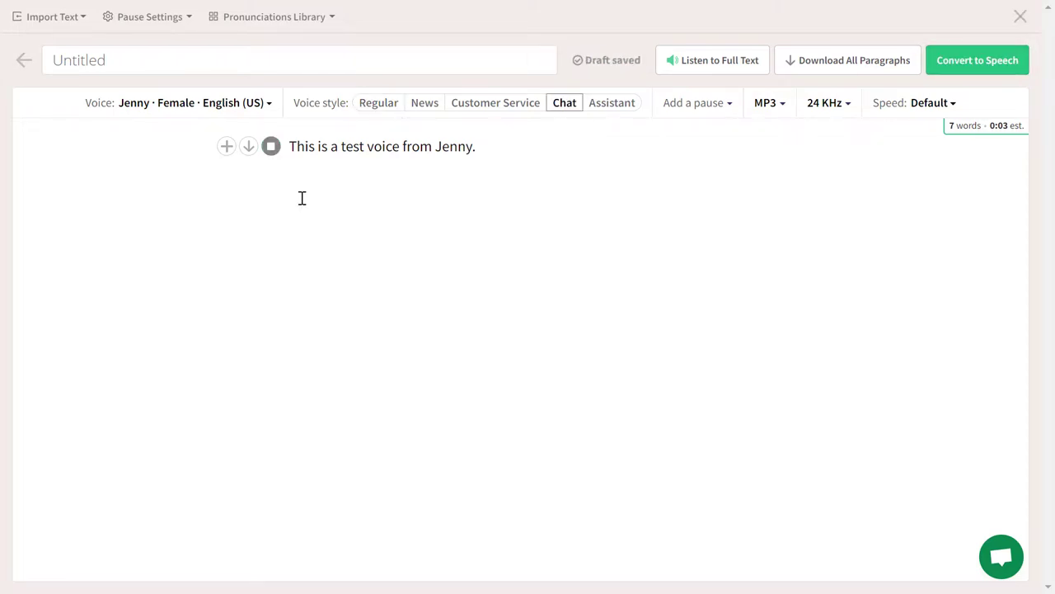
click(487, 112)
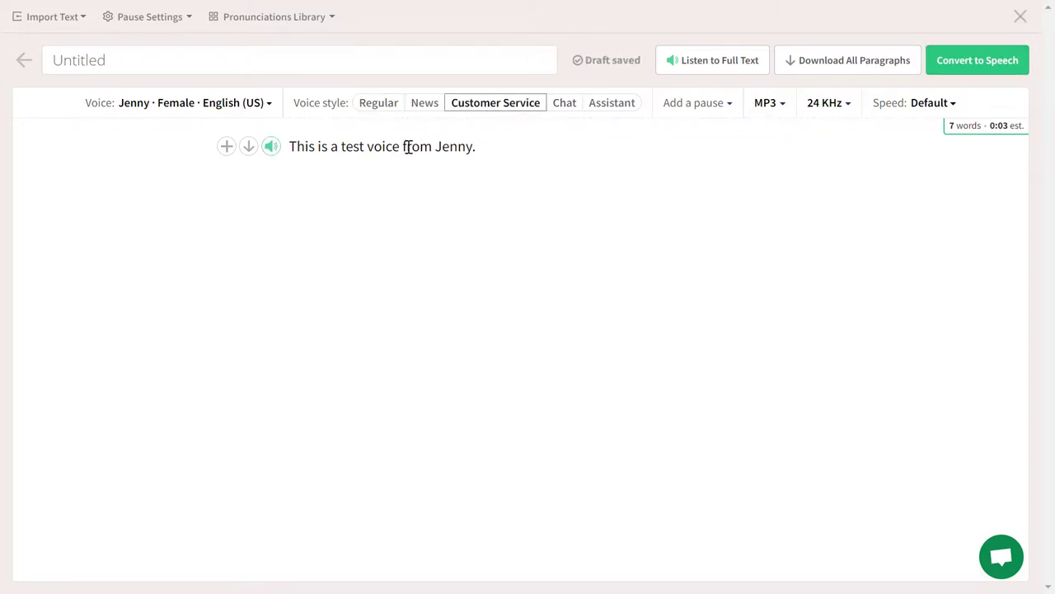
click(271, 146)
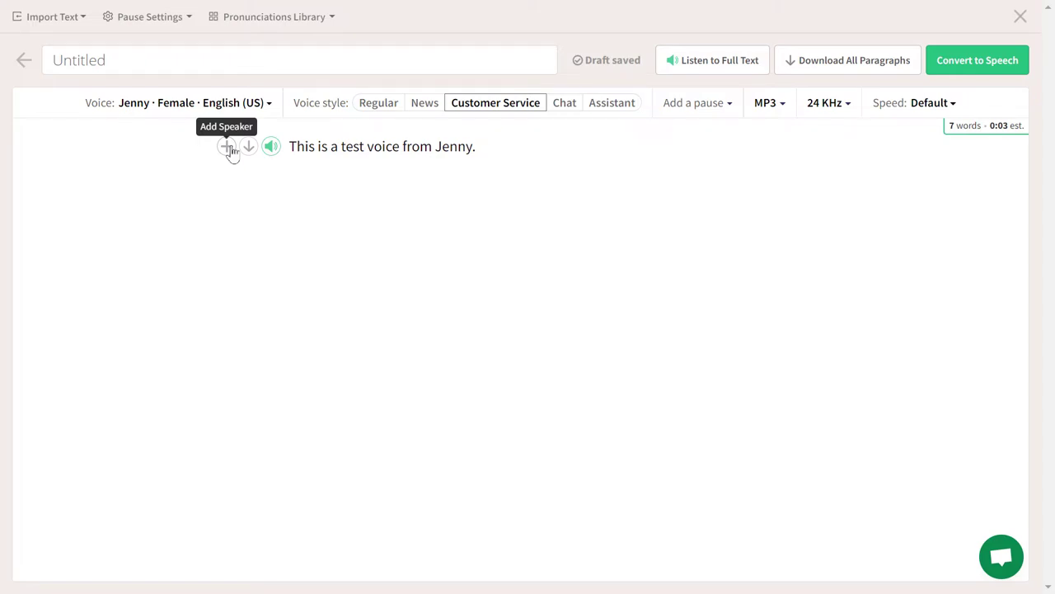
Add a second speaker below the first paragraph using the English (US) voice Ana, with the text "Hi mom".
click(227, 148)
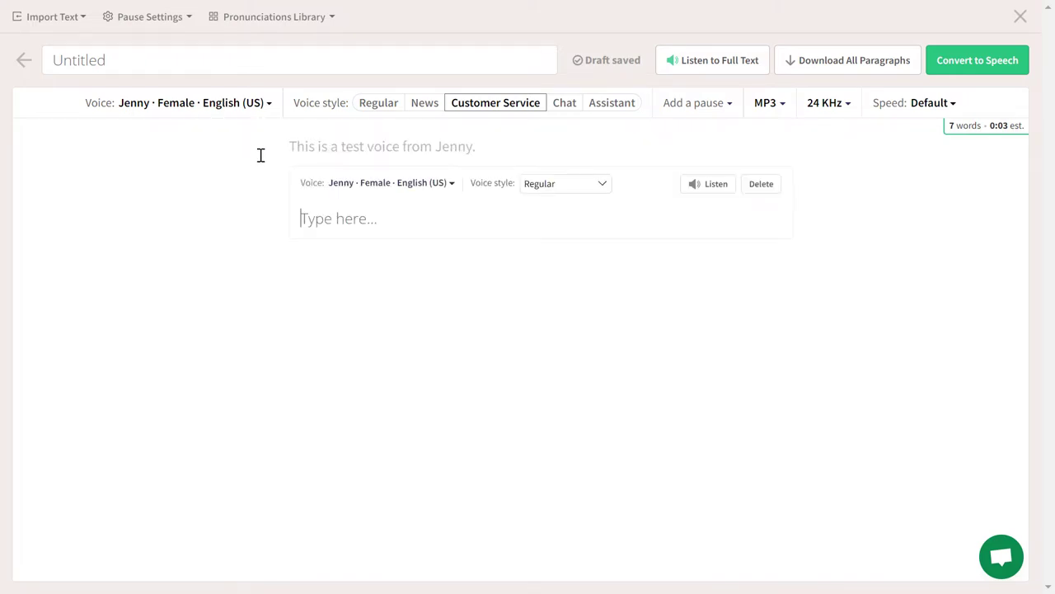
click(372, 189)
click(488, 348)
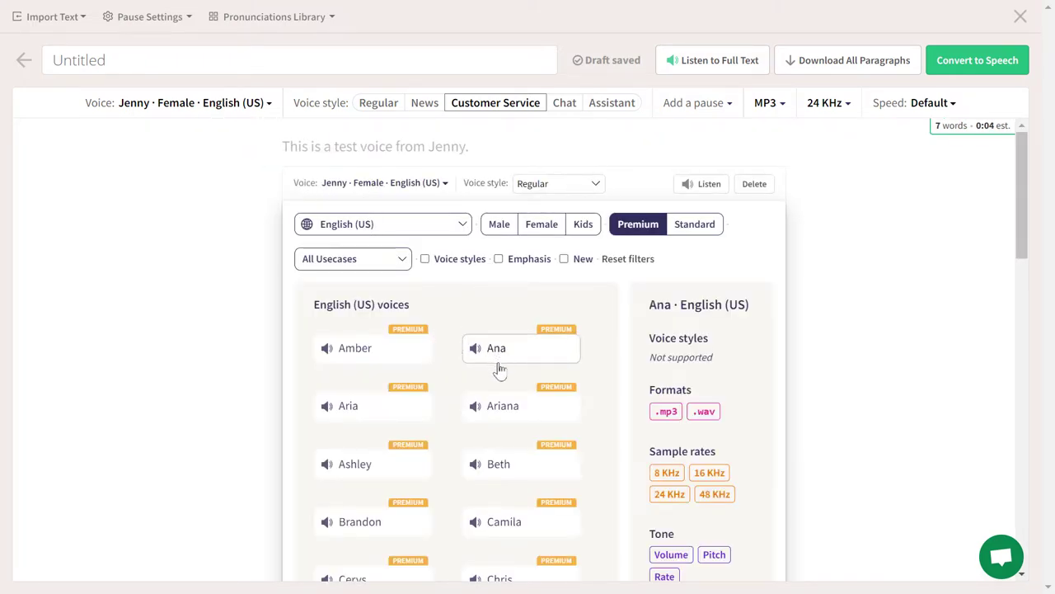
scroll(656, 259, down, 10)
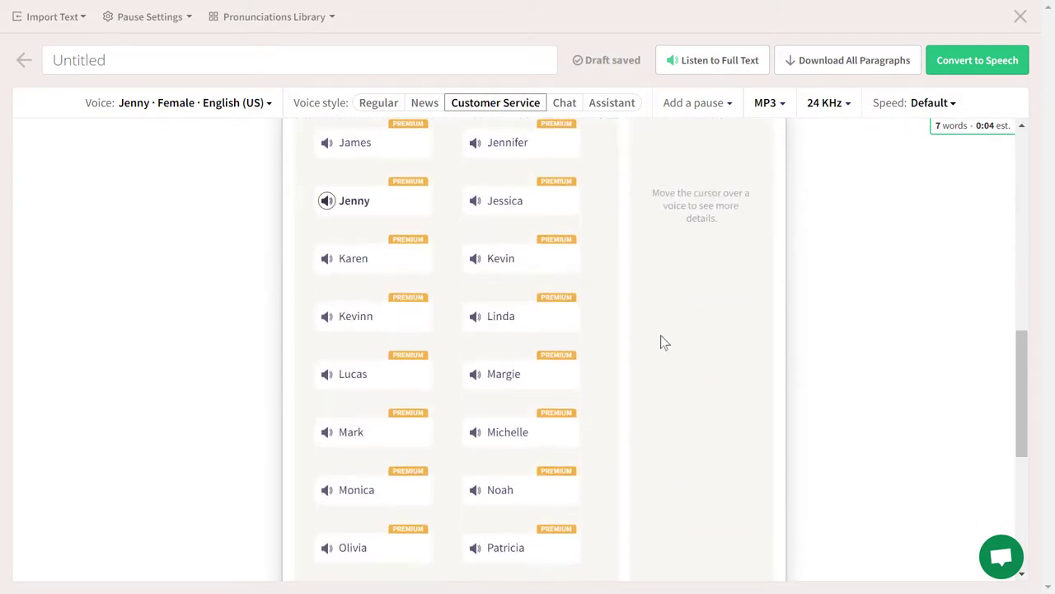
scroll(598, 461, up, 3)
scroll(606, 470, down, 5)
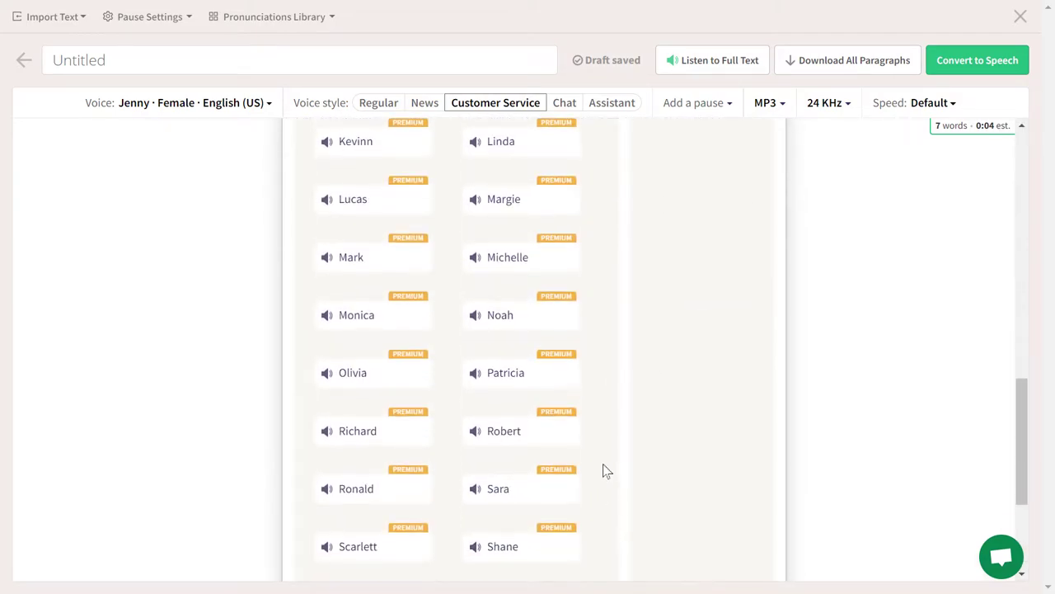
click(588, 436)
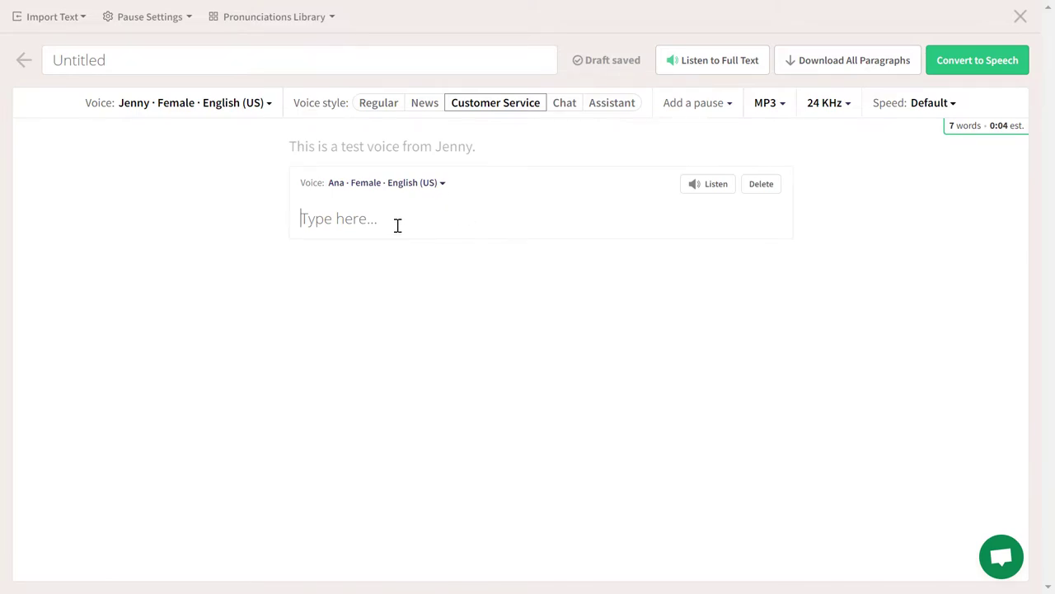
text(Hi mom)
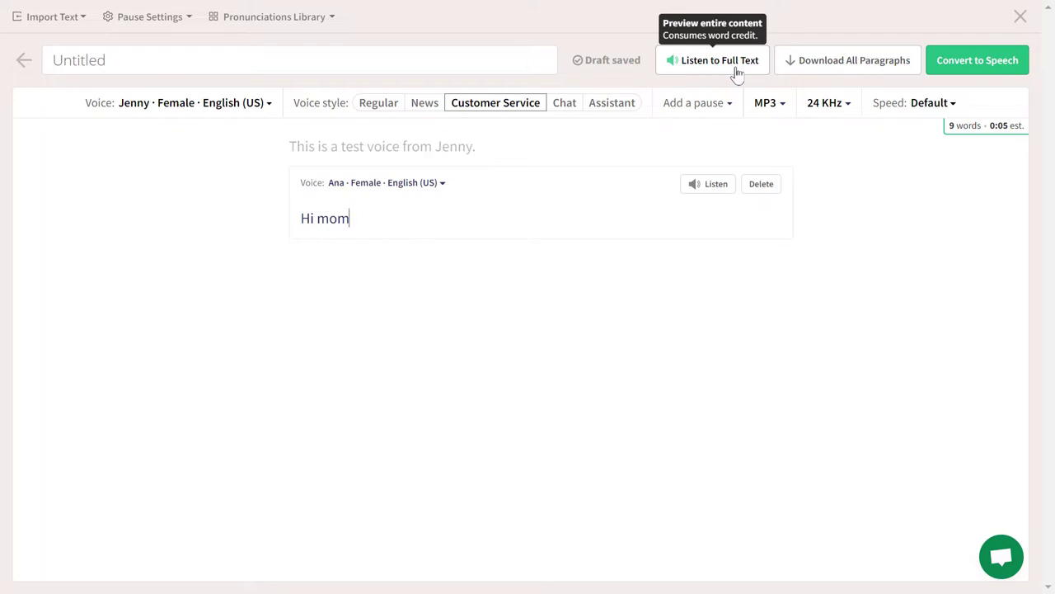
View the available audio format and sample rate options without changing them.
click(780, 109)
click(778, 110)
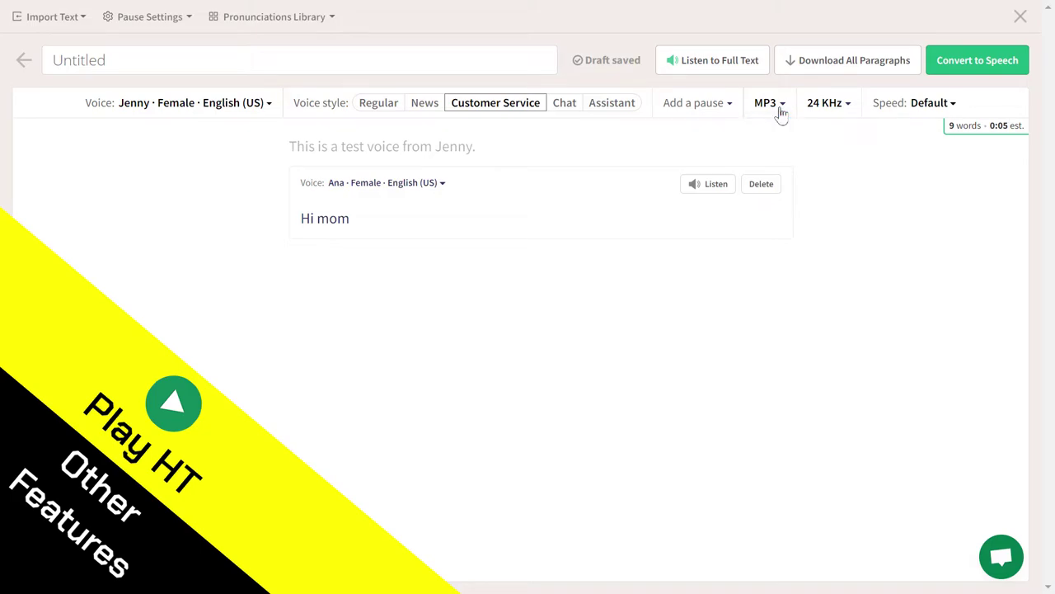
click(778, 109)
click(844, 110)
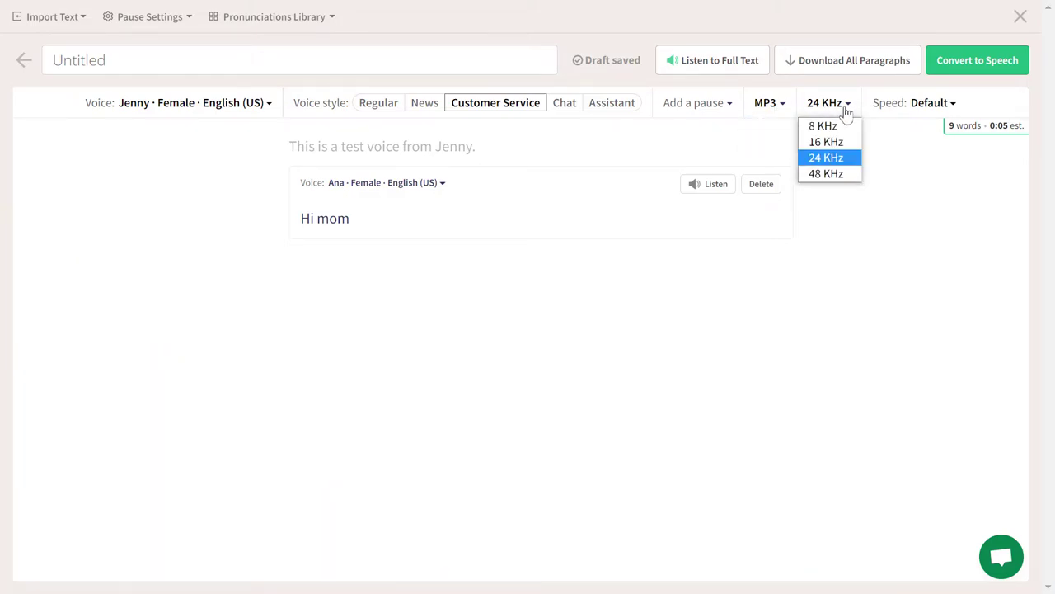
click(843, 111)
Set the speech speed to 150% and listen to the first paragraph.
click(927, 110)
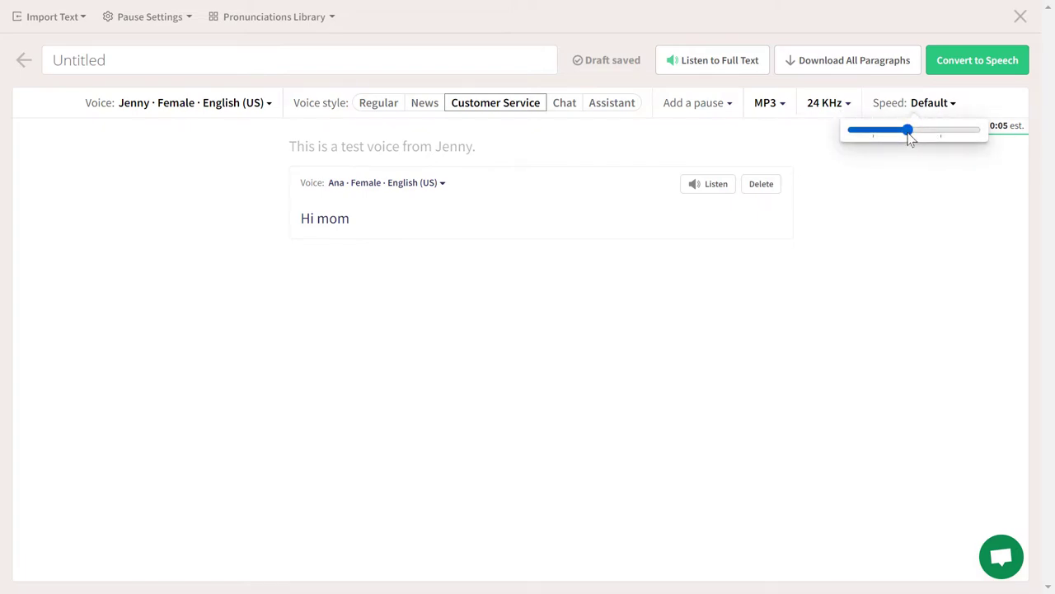
drag(912, 130, 941, 130)
click(528, 140)
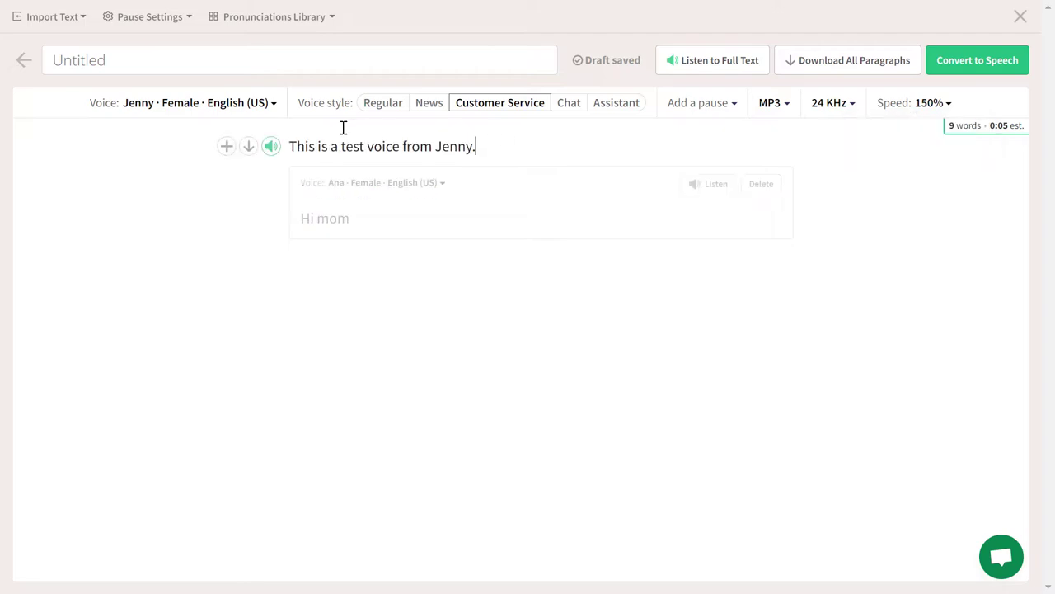
click(272, 149)
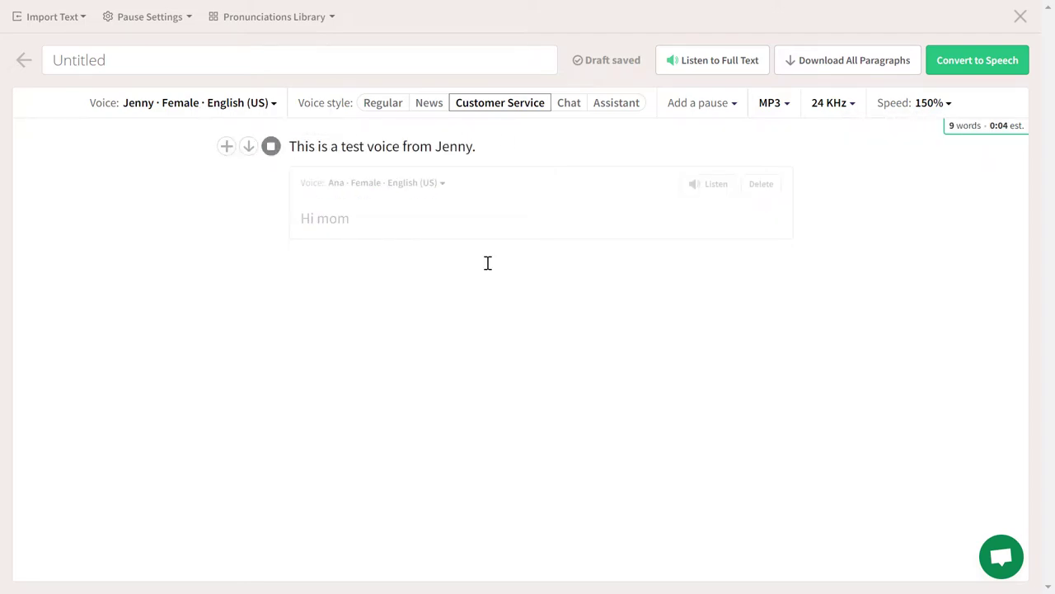
Reset the speech speed to Default.
click(930, 111)
drag(942, 132, 910, 138)
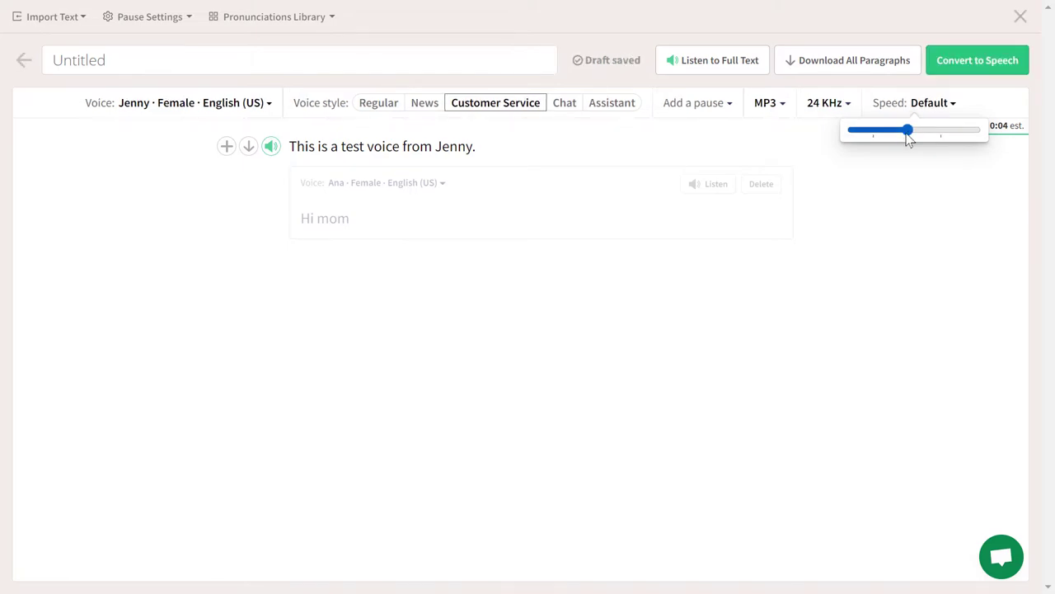
click(623, 151)
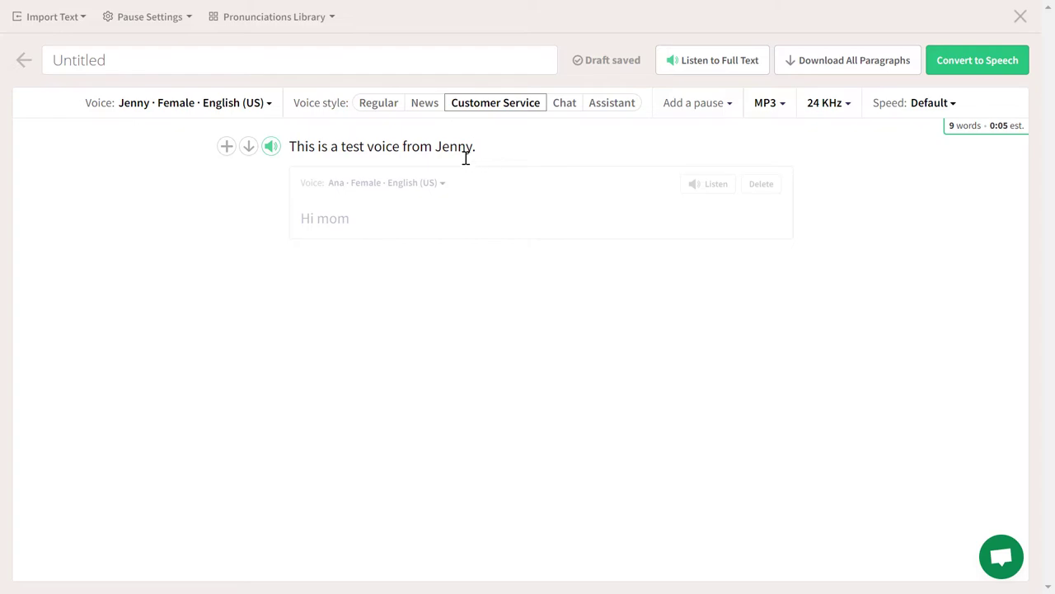
Set the tone of the word "Jenny" to x-slow rate and high pitch, and listen to the first paragraph.
drag(472, 146, 438, 151)
click(501, 166)
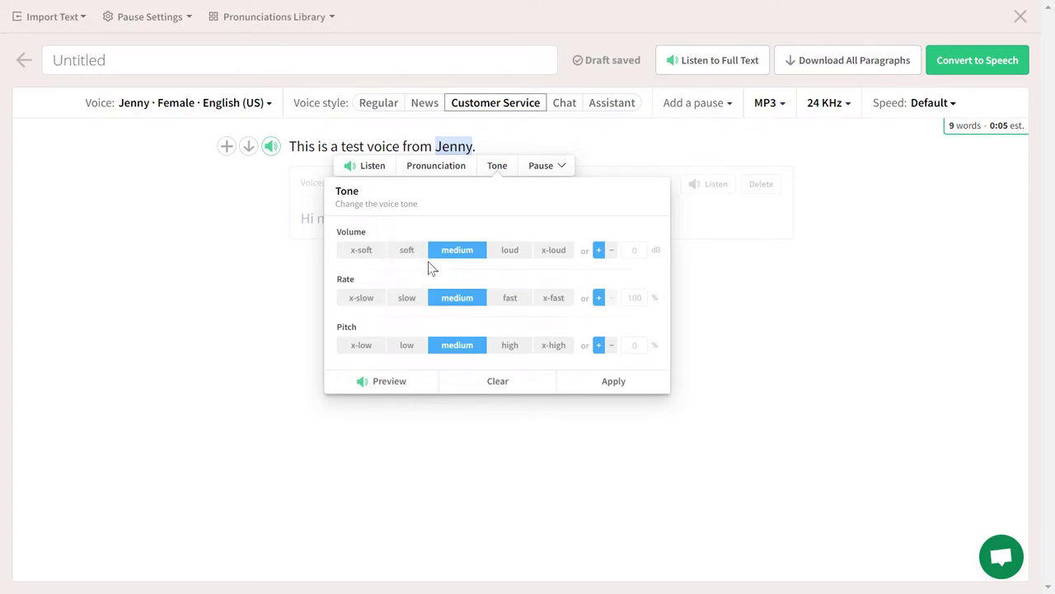
click(362, 299)
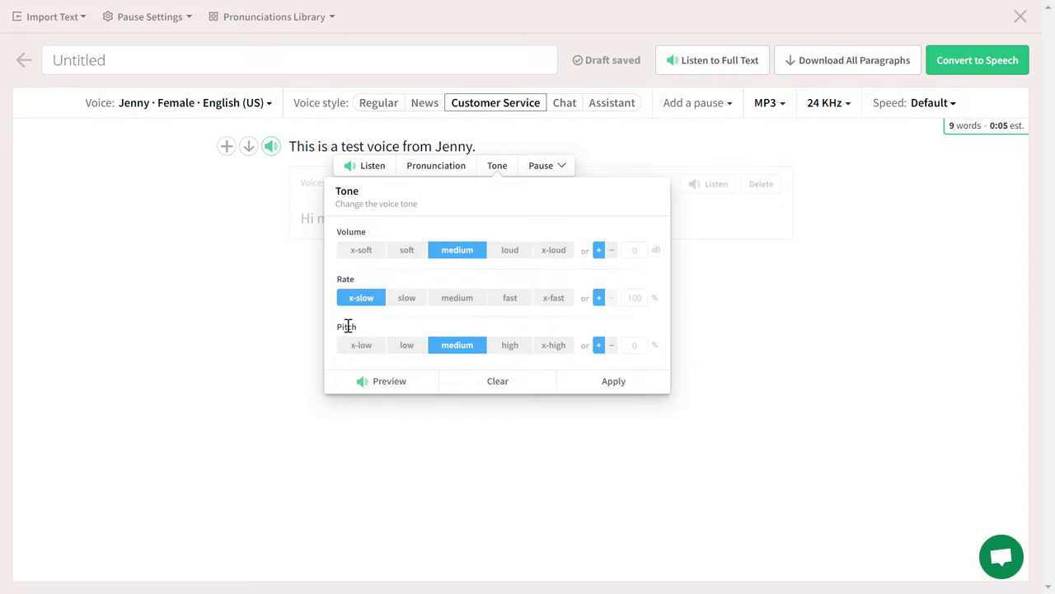
click(519, 352)
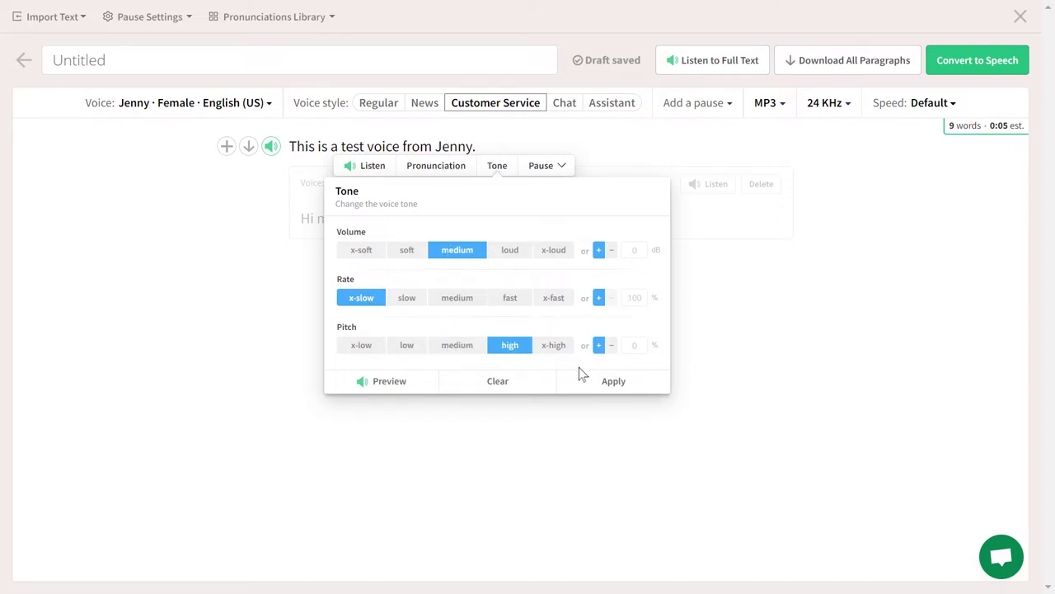
click(613, 382)
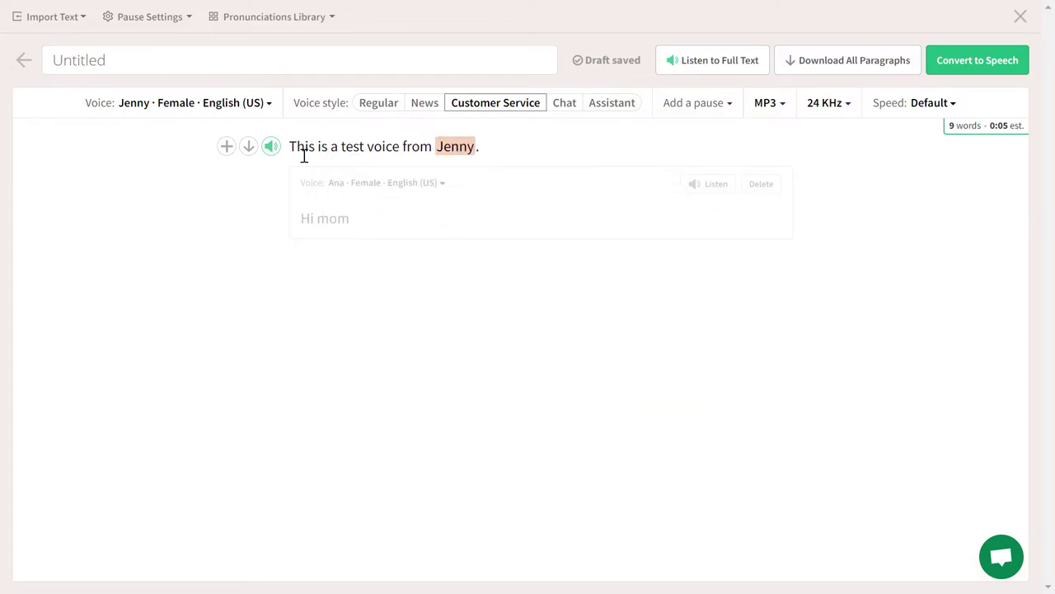
click(272, 148)
Change the tone of the word "Jenny" to slow rate and medium pitch.
click(472, 147)
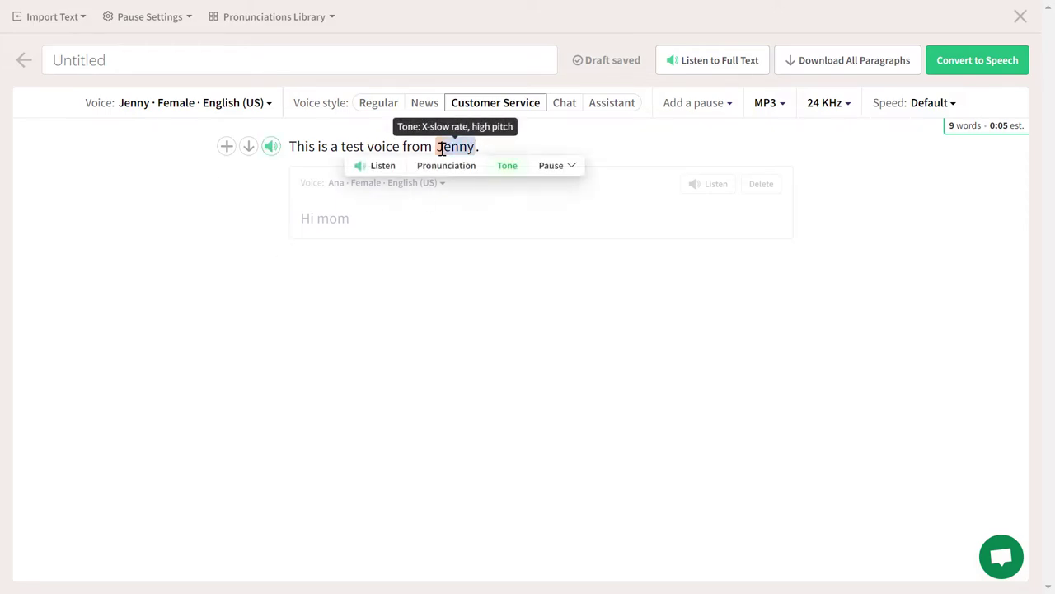
click(497, 166)
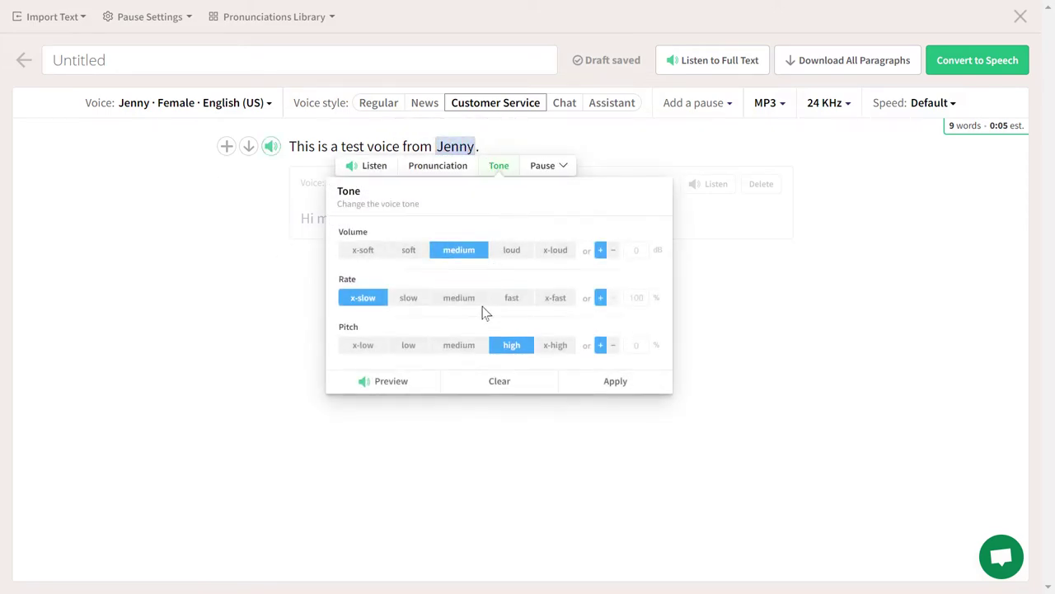
click(469, 347)
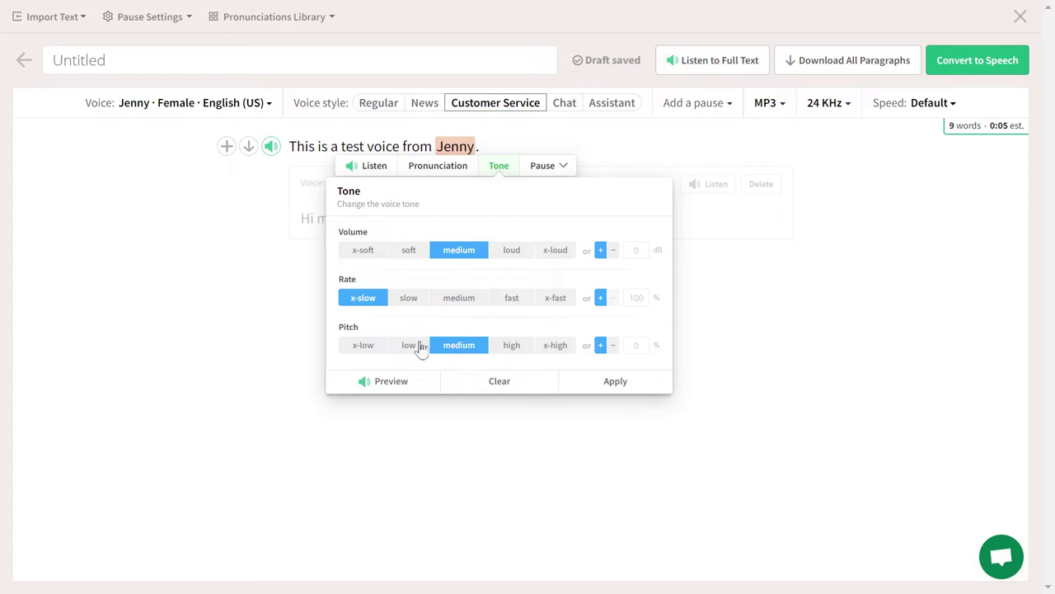
click(415, 300)
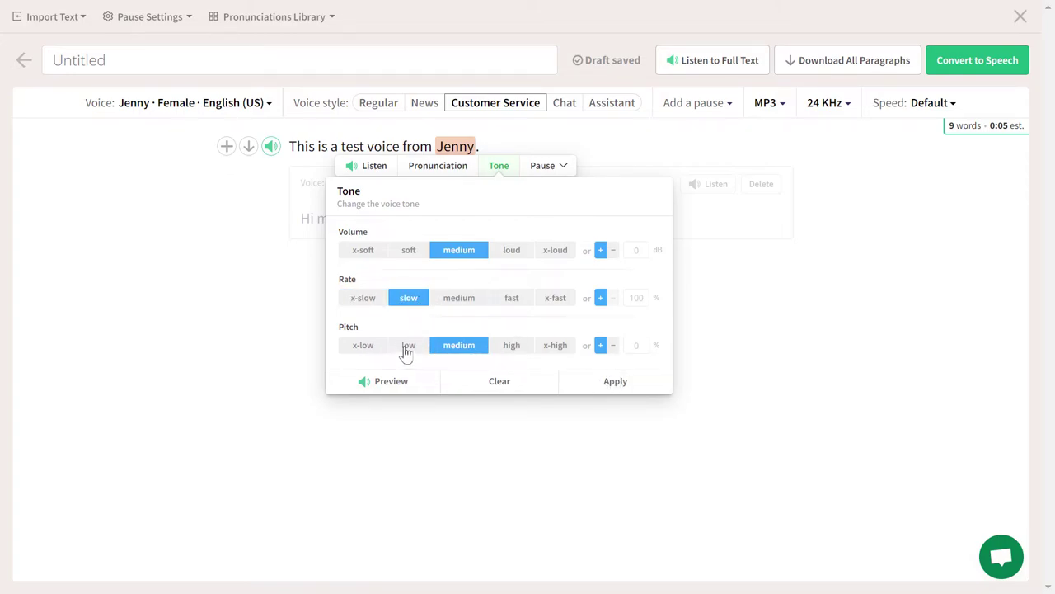
click(615, 382)
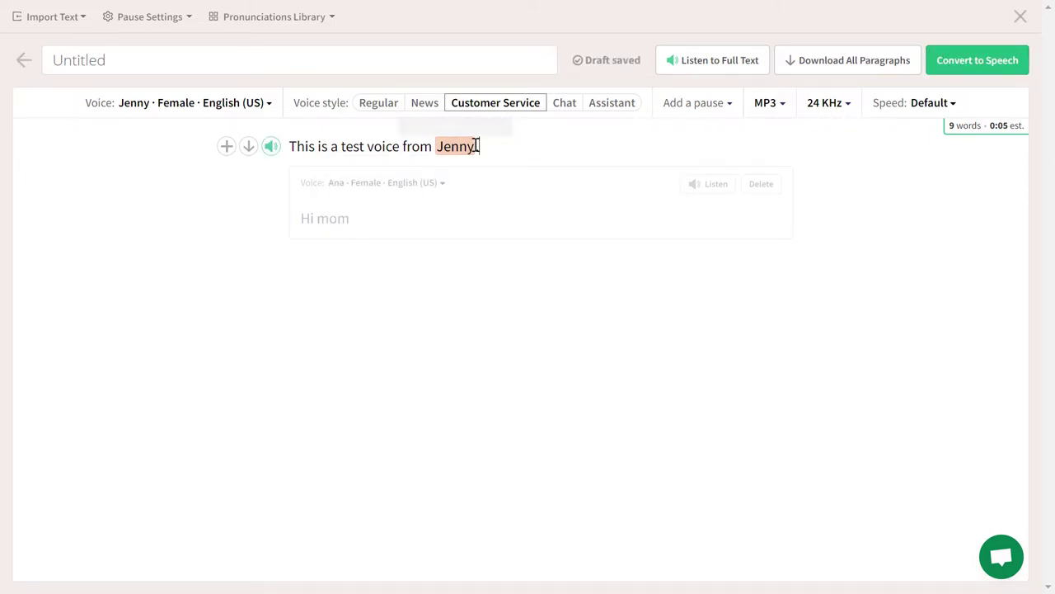
View the pause durations and custom pronunciation options for the word "Jenny" without changing them.
drag(476, 146, 442, 147)
click(560, 168)
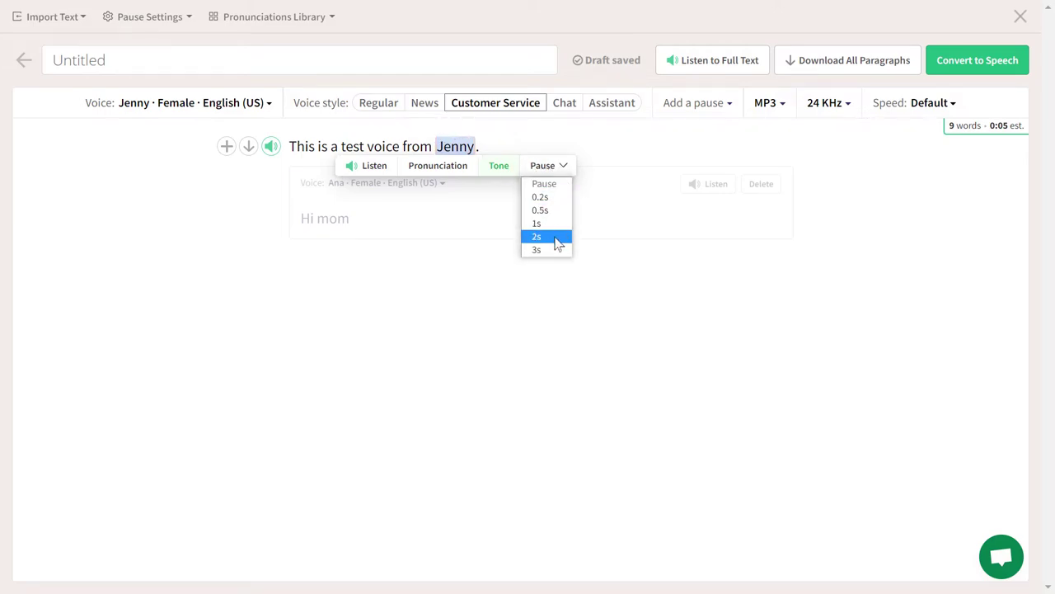
click(449, 169)
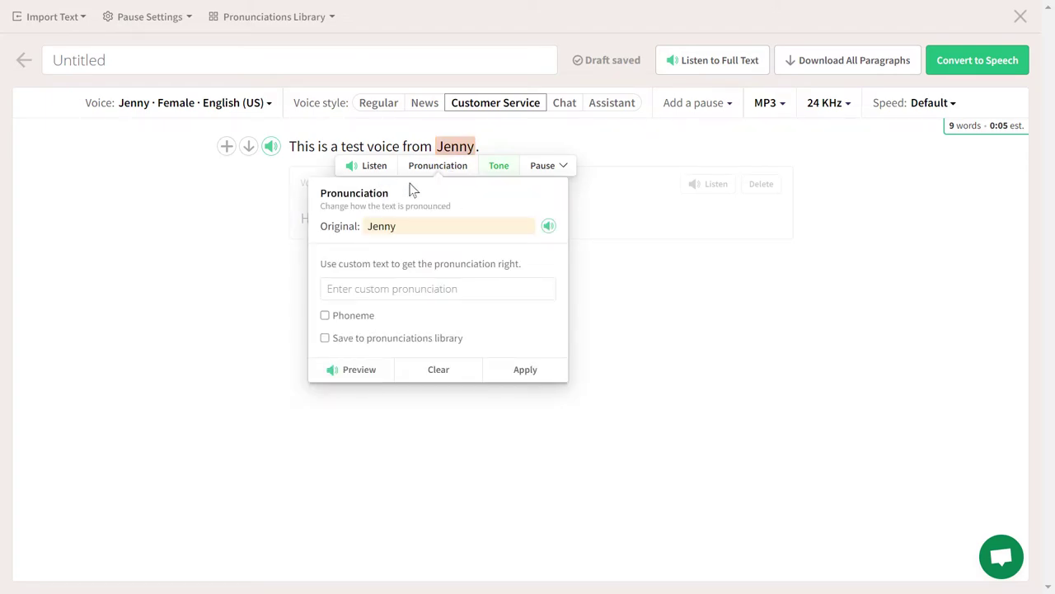
click(440, 286)
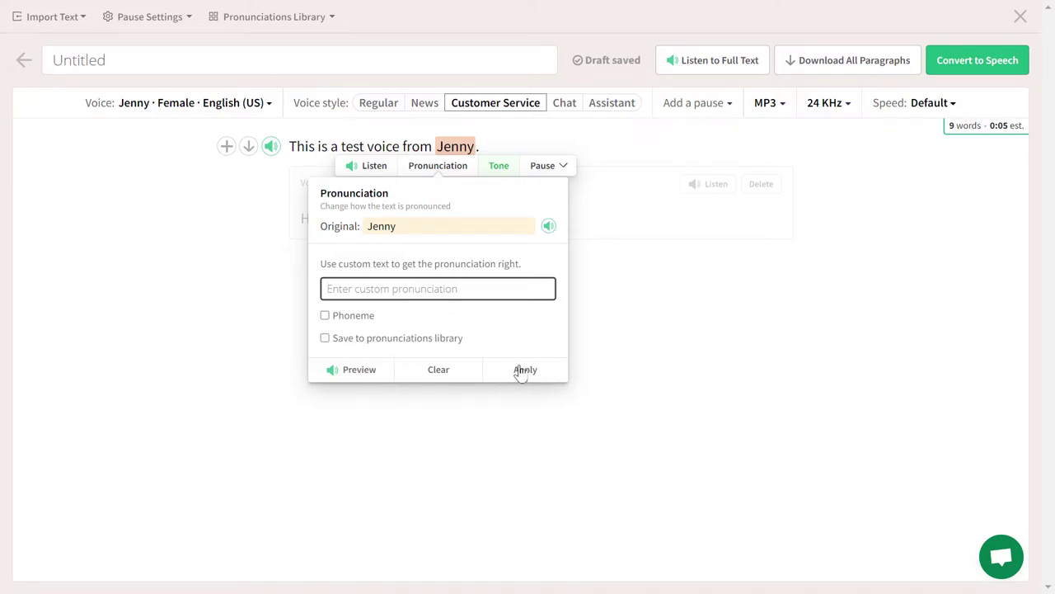
click(590, 209)
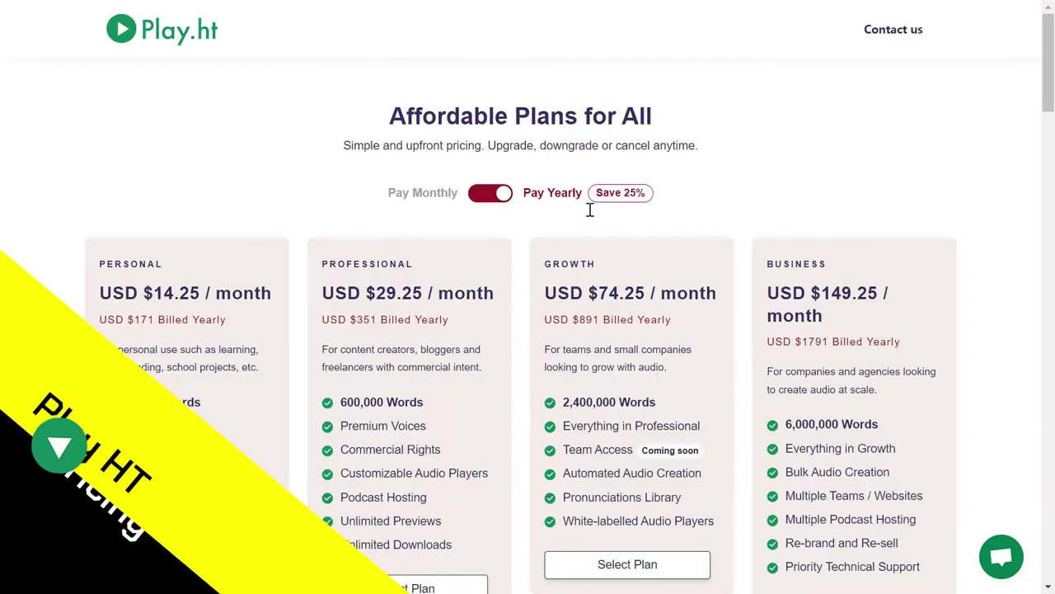
Examine the yearly pricing plans, focusing on the Growth plan and on the Professional plan's commercial rights and monthly price.
scroll(590, 221, down, 1)
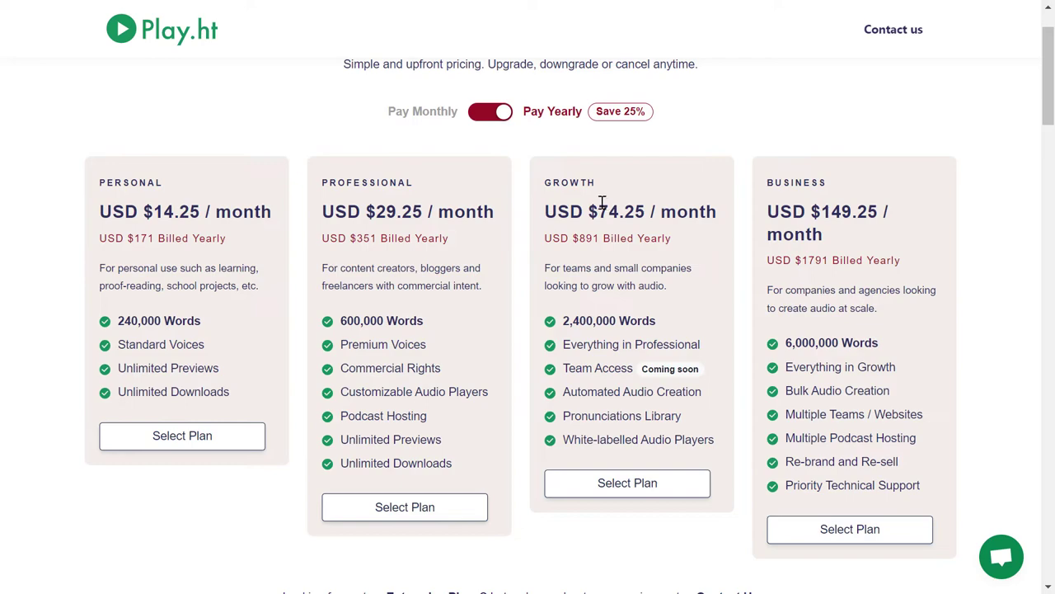
drag(594, 182, 542, 183)
click(576, 186)
drag(442, 369, 340, 367)
click(373, 365)
drag(375, 213, 424, 212)
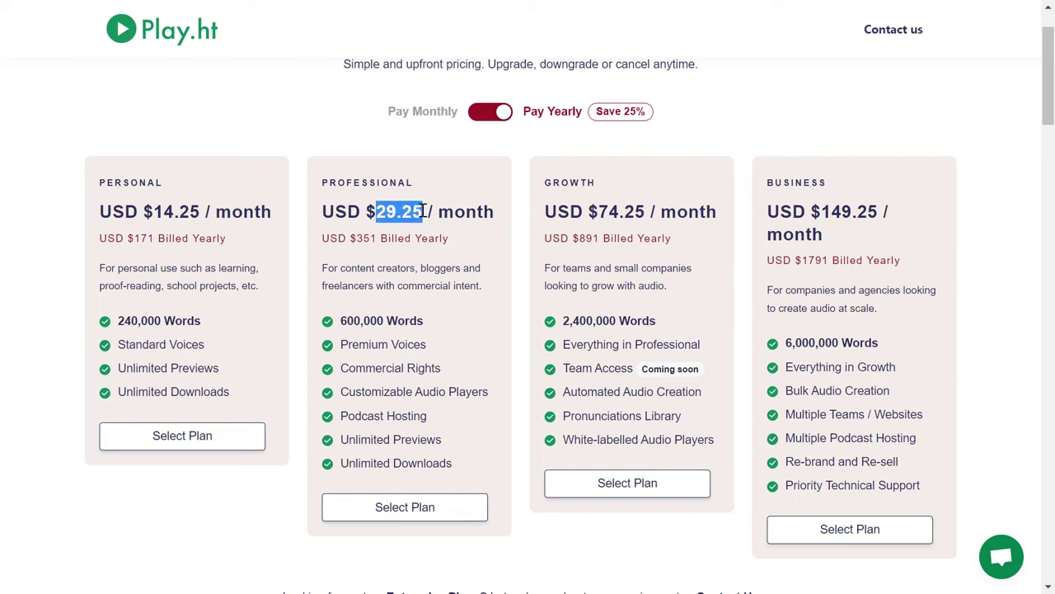
click(446, 227)
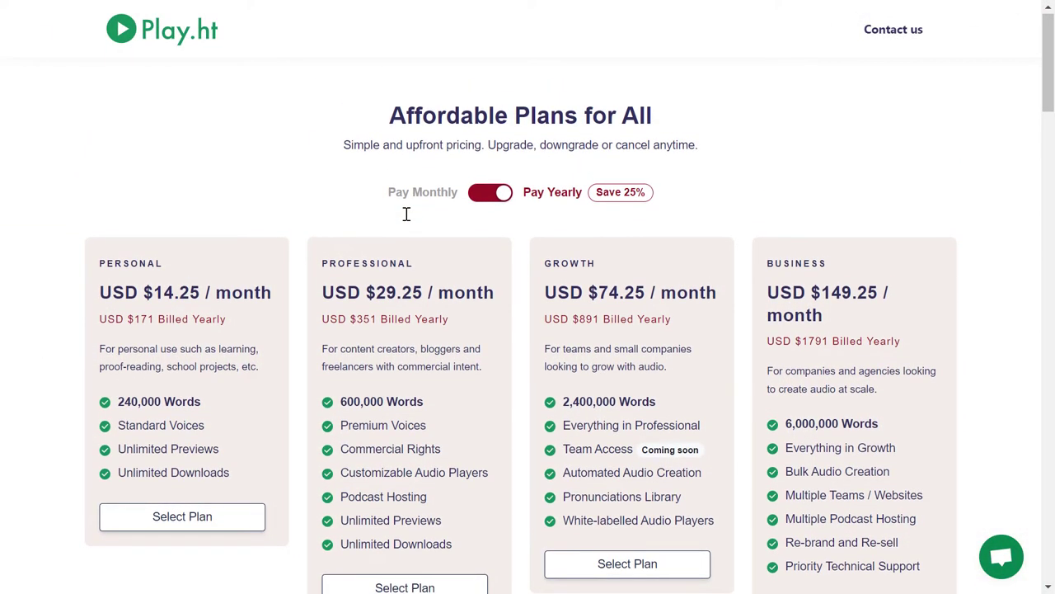
Review the Professional plan's feature list, focusing on premium voices and unlimited previews.
scroll(405, 229, down, 1)
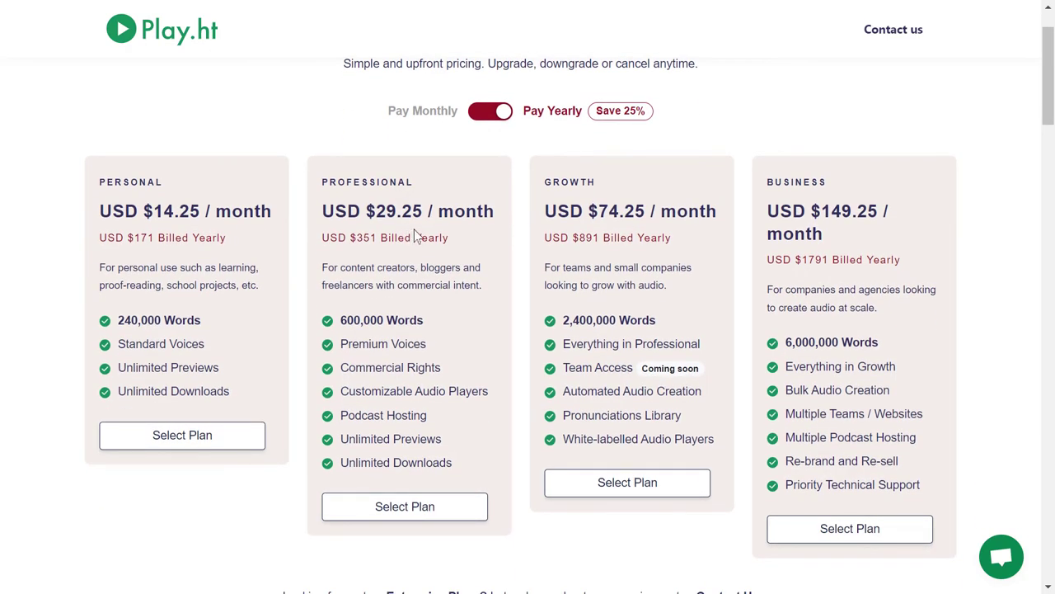
drag(427, 344, 344, 350)
scroll(411, 342, down, 1)
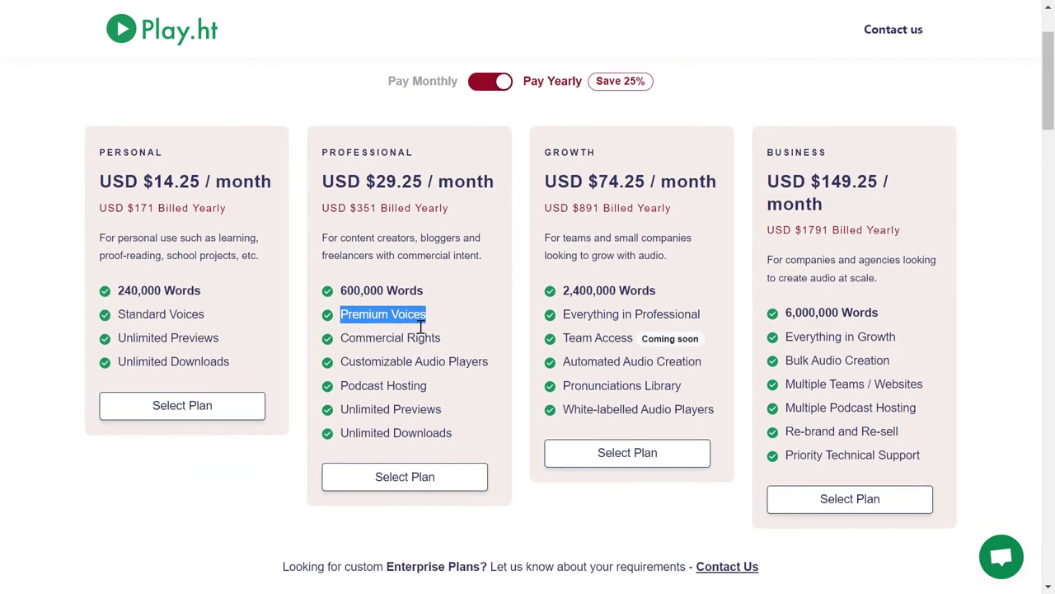
click(419, 337)
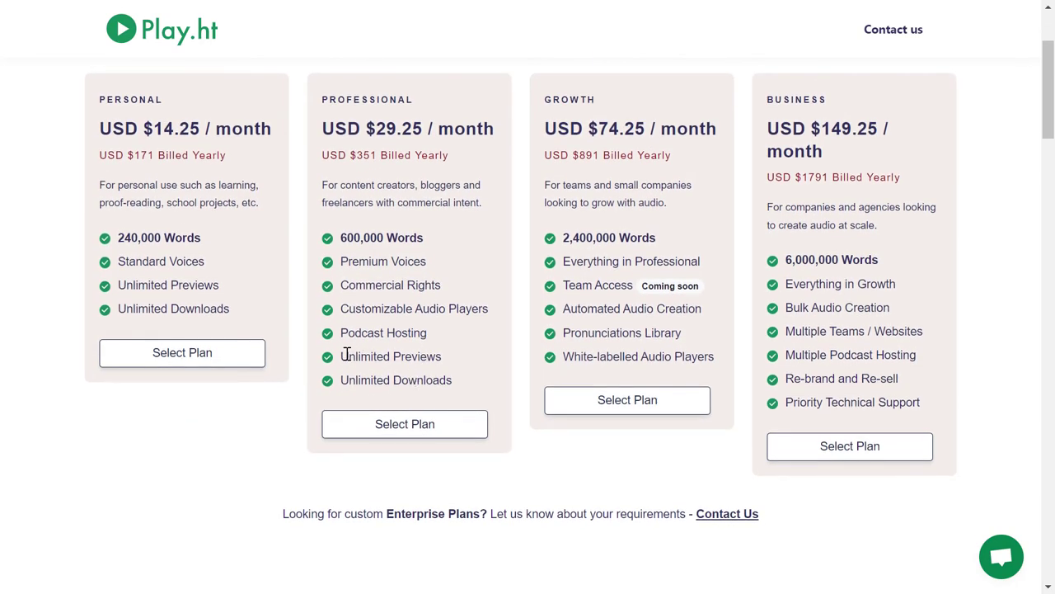
drag(345, 356, 446, 357)
click(400, 386)
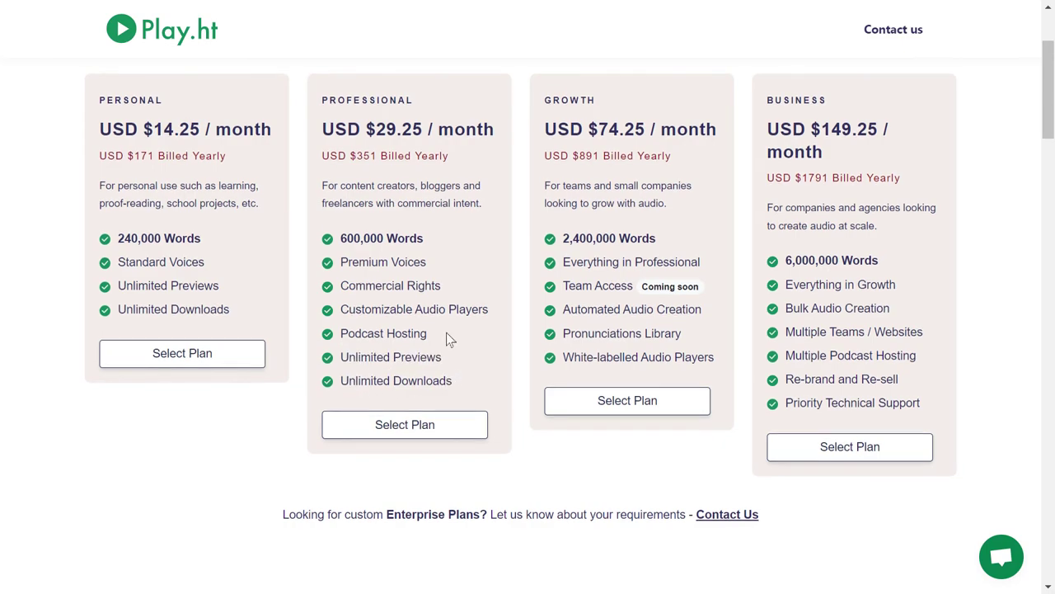
Check the word allowance included in the Growth plan.
scroll(446, 332, up, 1)
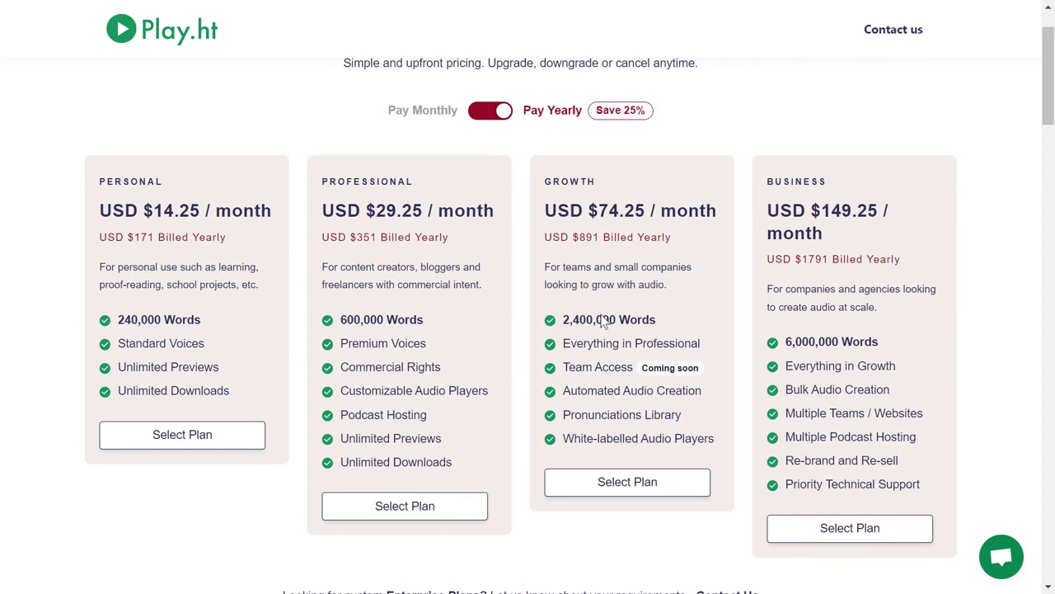
drag(661, 322, 557, 323)
click(575, 321)
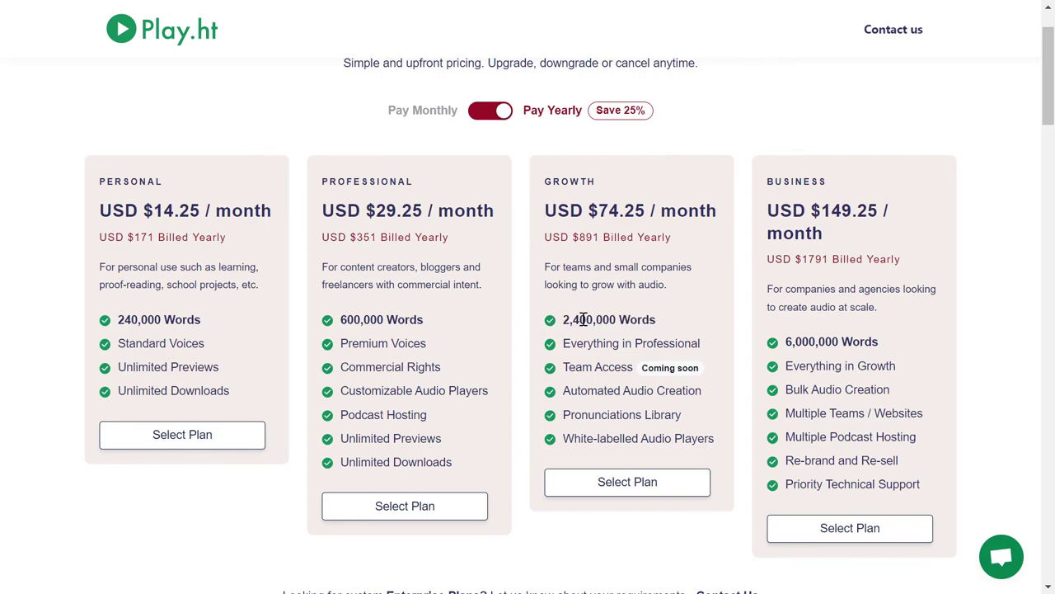